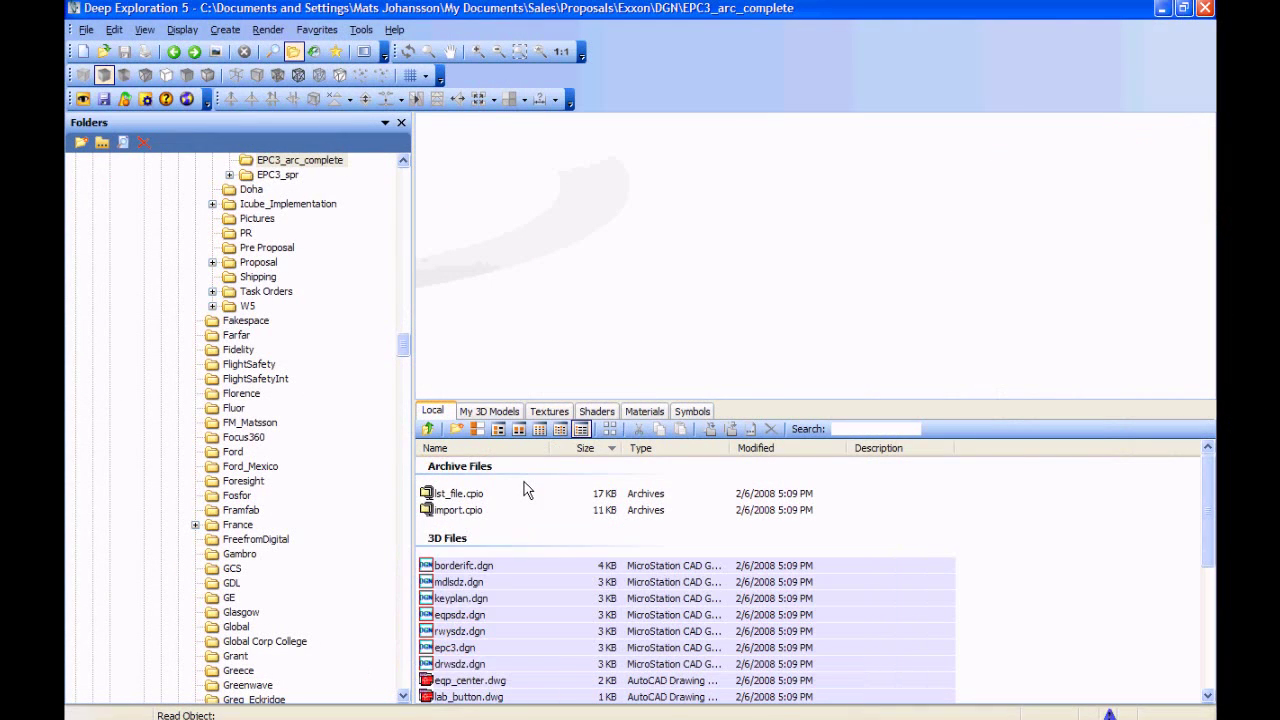
Browse the Open dialog's list of importable file types, then cancel without opening anything
left_click(402, 176)
left_click(402, 176)
left_click(402, 176)
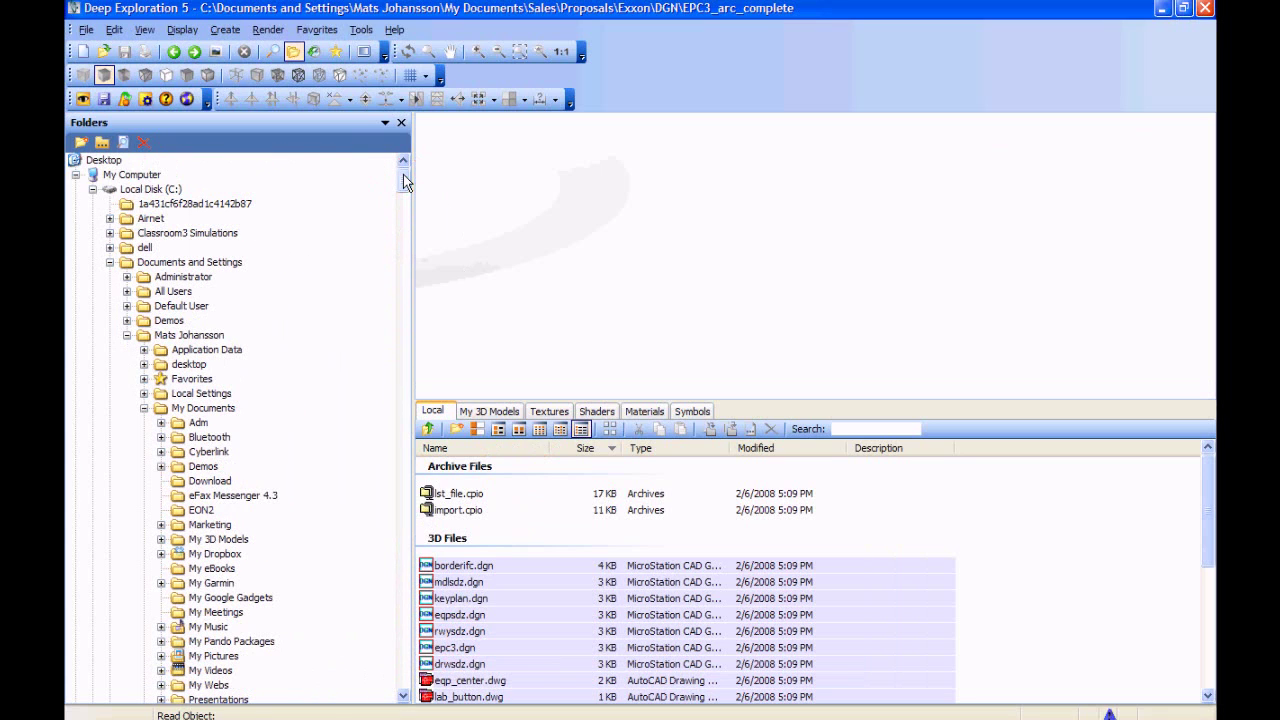
left_click(86, 29)
mouse_move(143, 176)
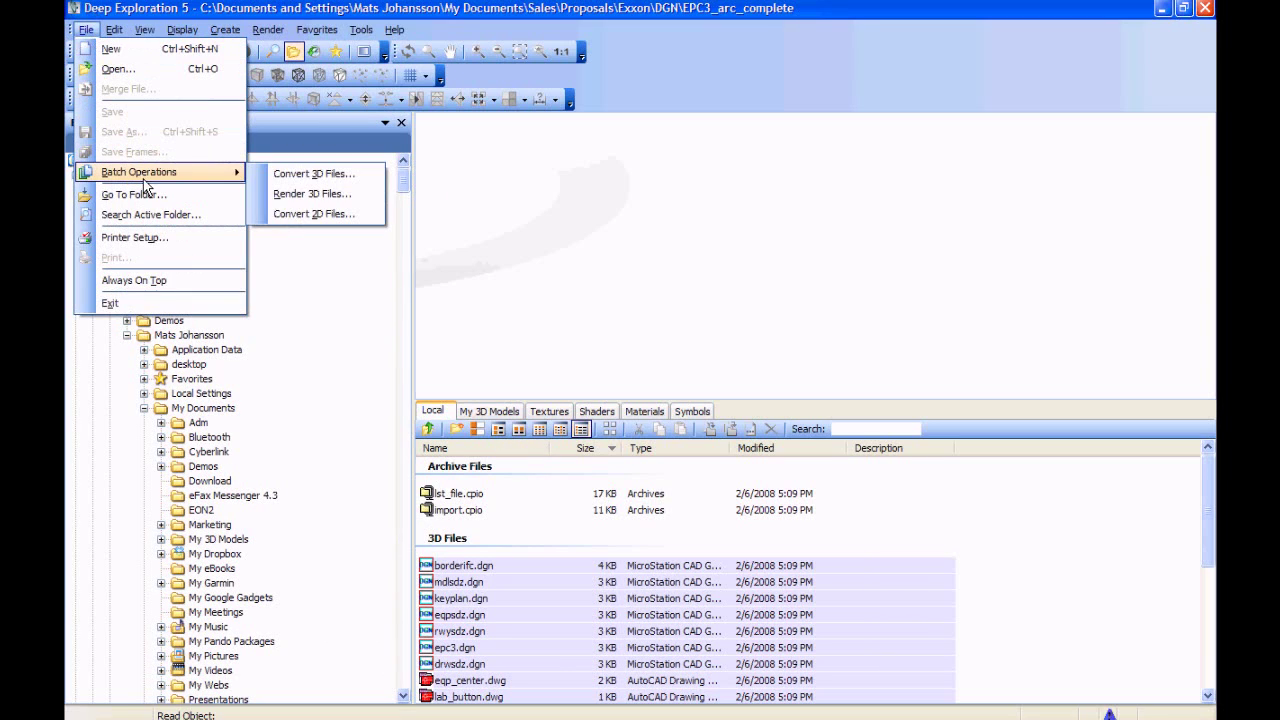
left_click(138, 68)
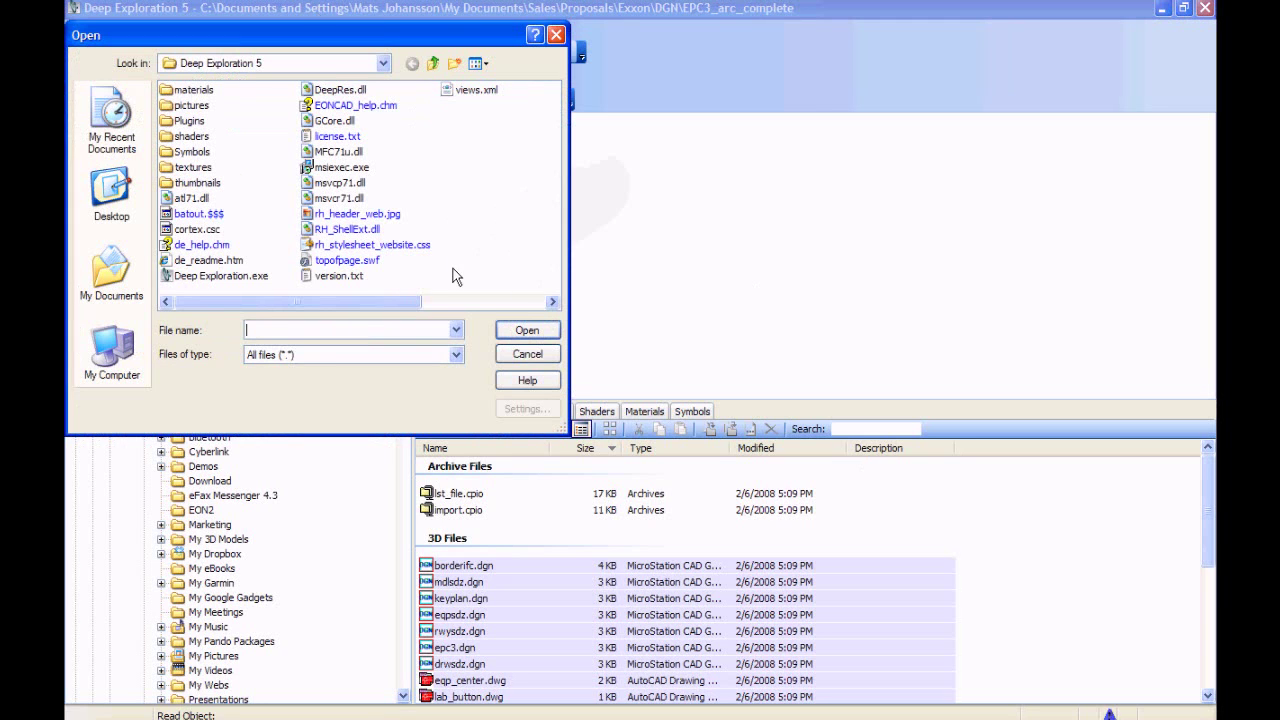
left_click(456, 354)
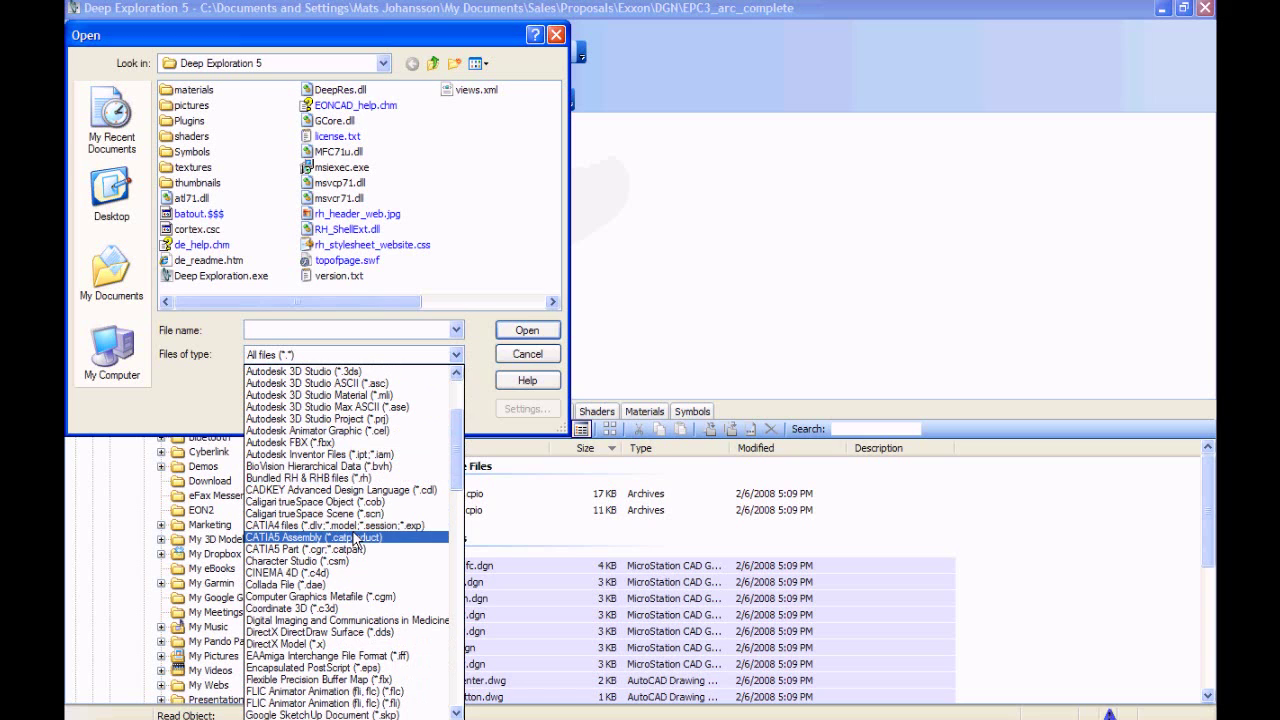
left_click(458, 665)
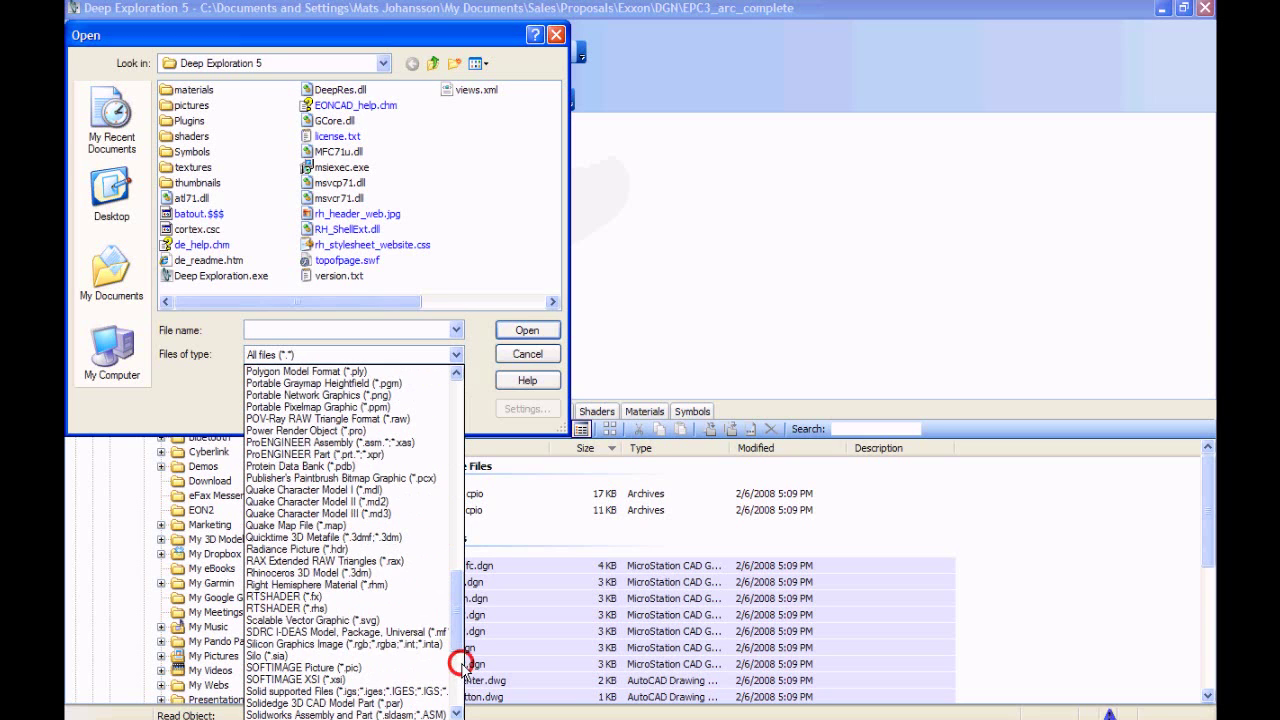
left_click(518, 355)
left_click(518, 355)
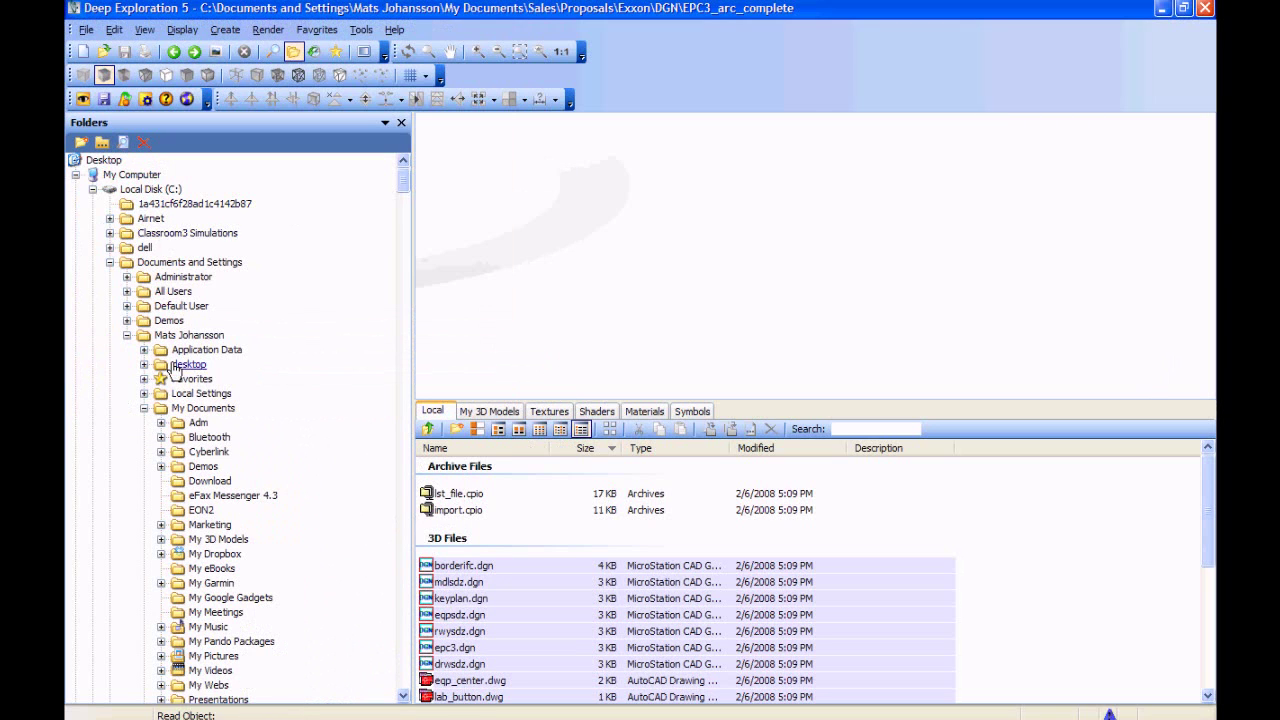
Go to Proposals > Atlas_Copco > 3DGX7-11FF in the Folders tree and load 3DGX7-11FF.rh
left_click(403, 642)
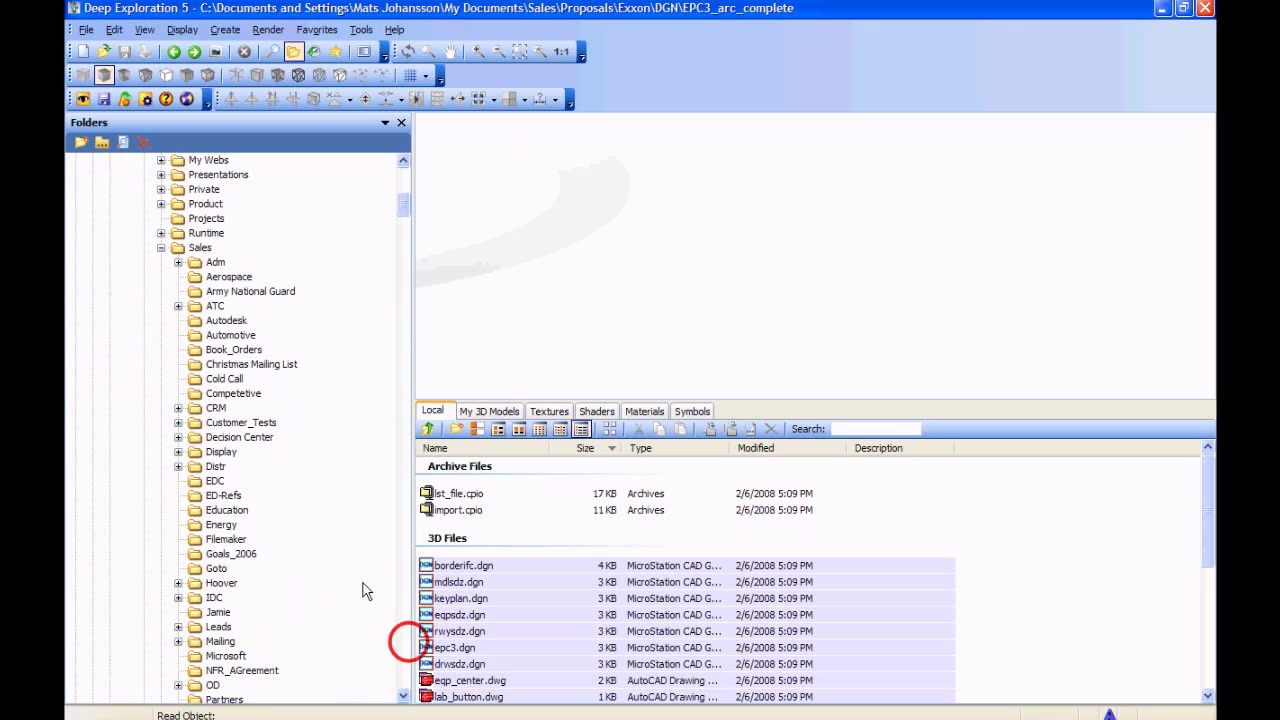
left_click(404, 615)
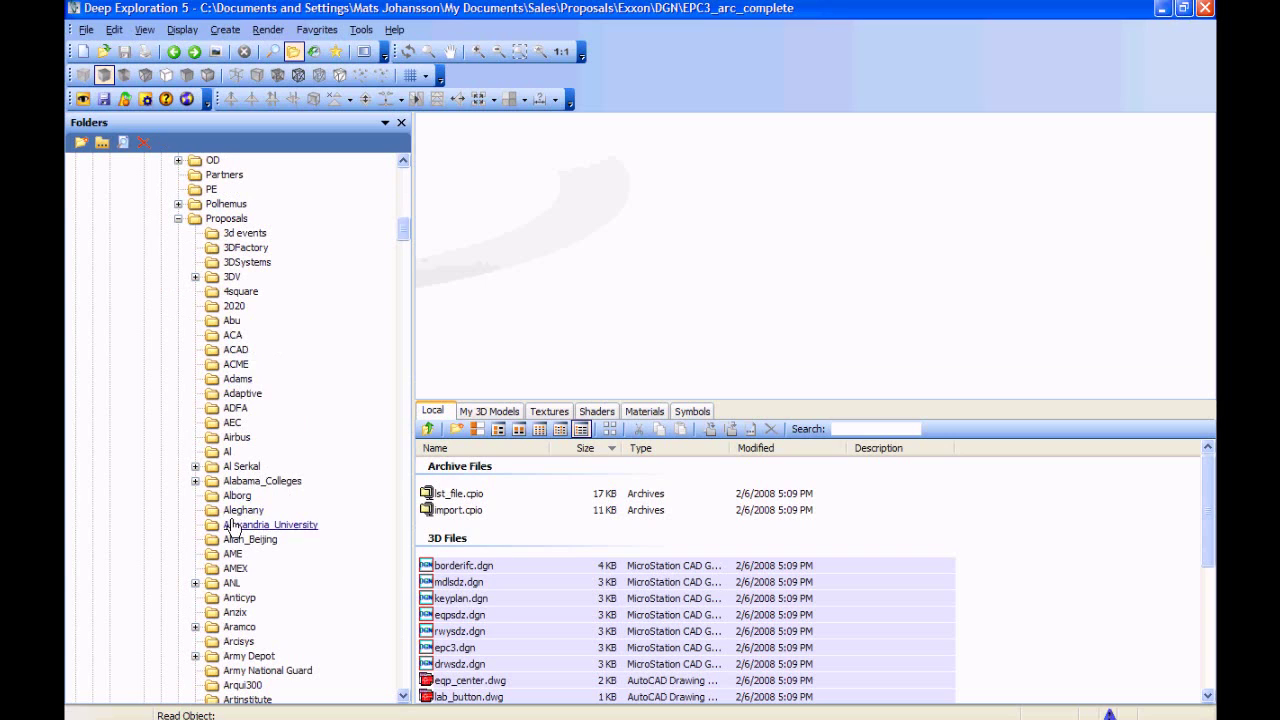
left_click(403, 655)
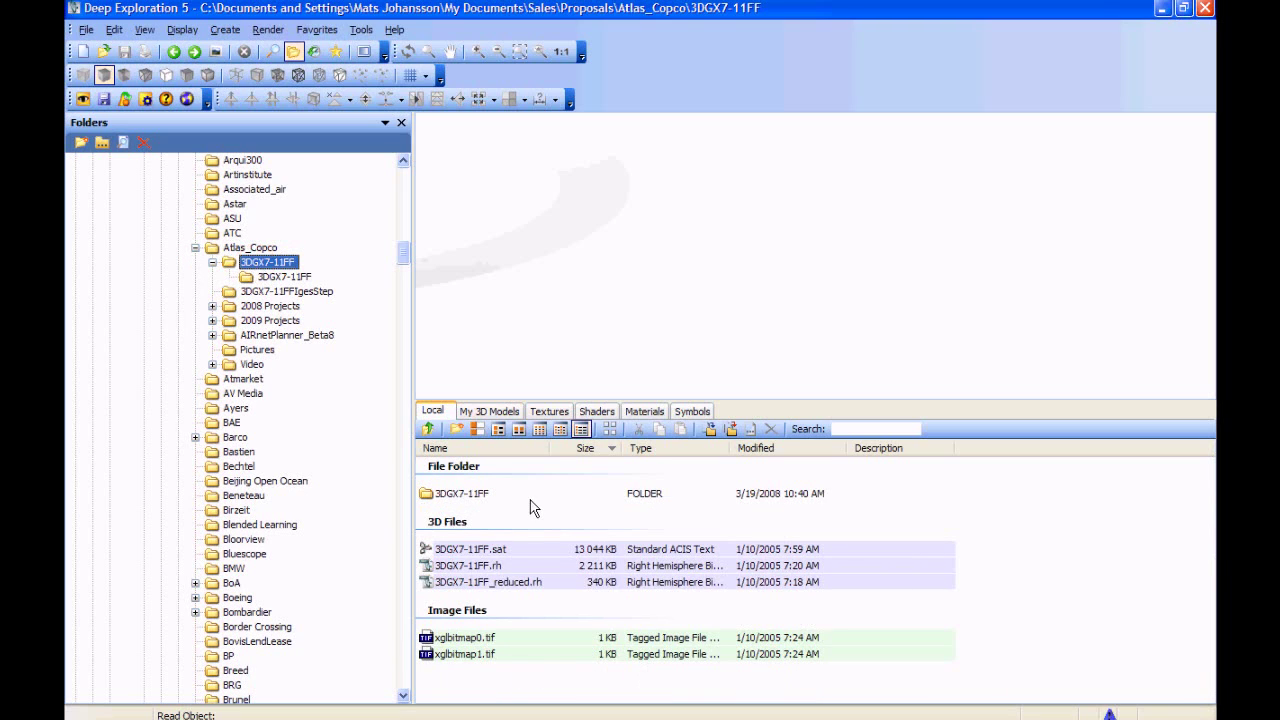
left_click(457, 566)
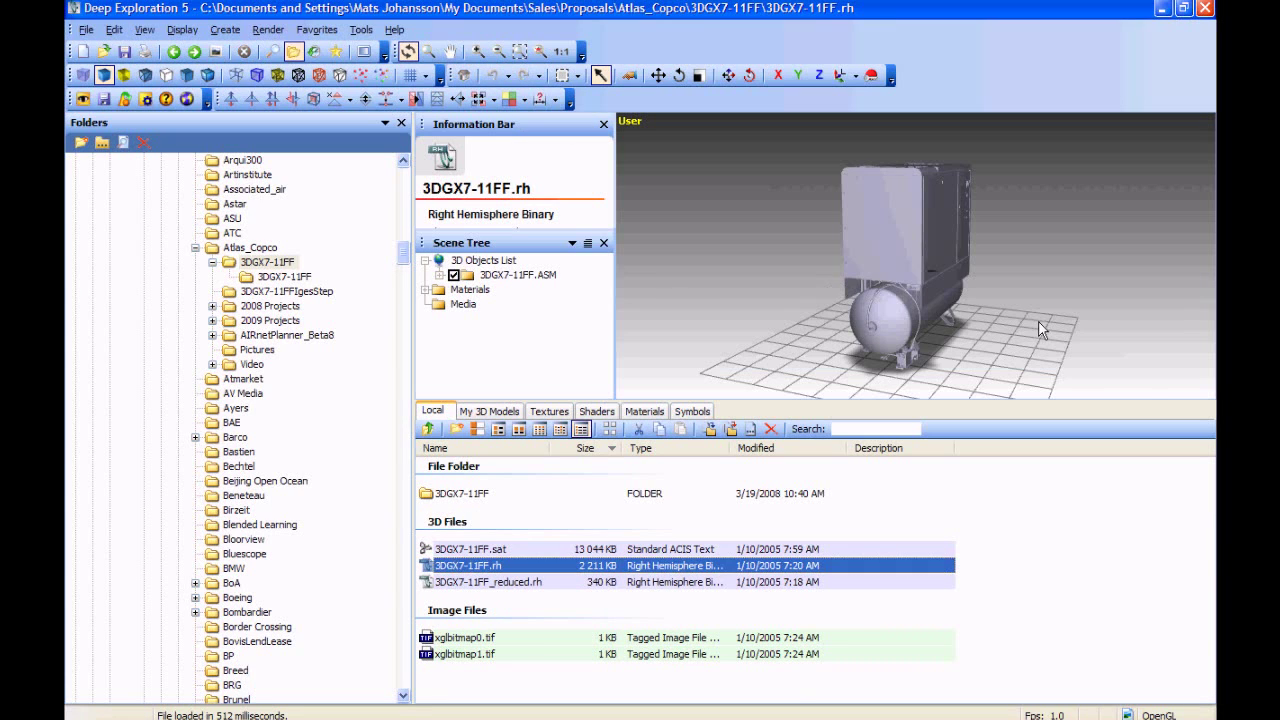
Select the small BODY_113.PRT part on the tank and delete it with Delete Objects
left_click_drag(1134, 344, 1036, 381)
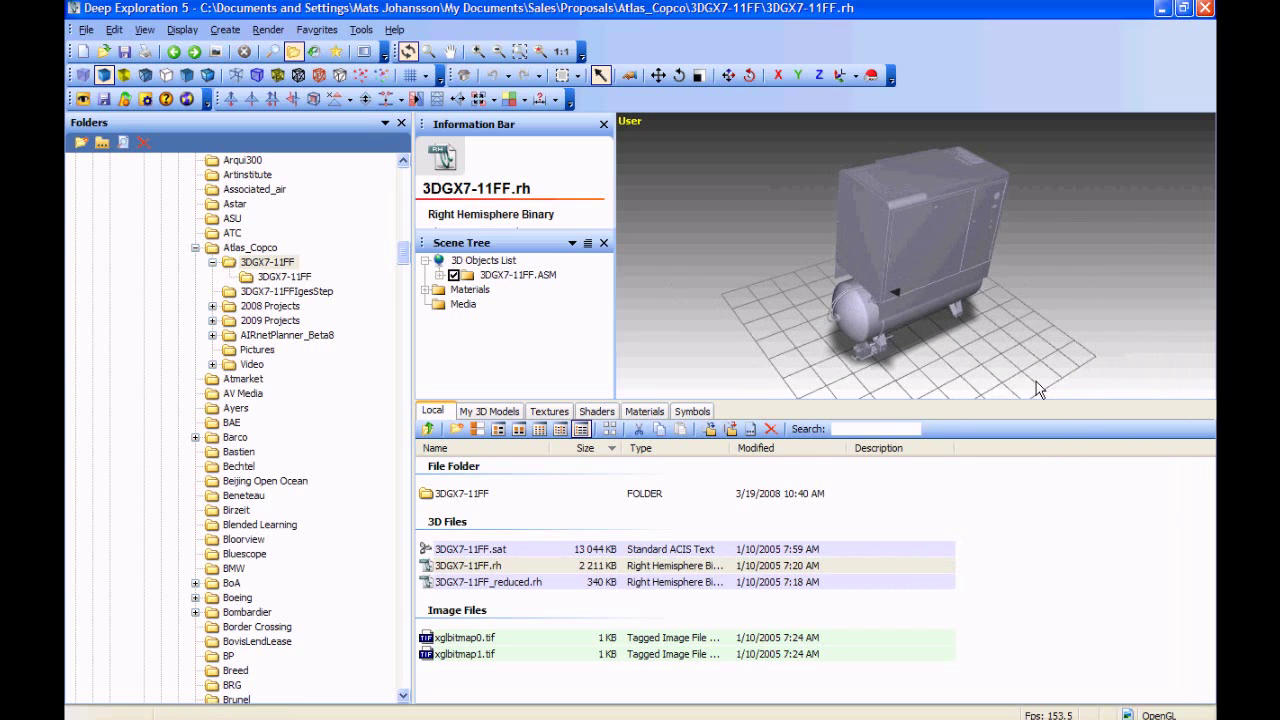
left_click(897, 293)
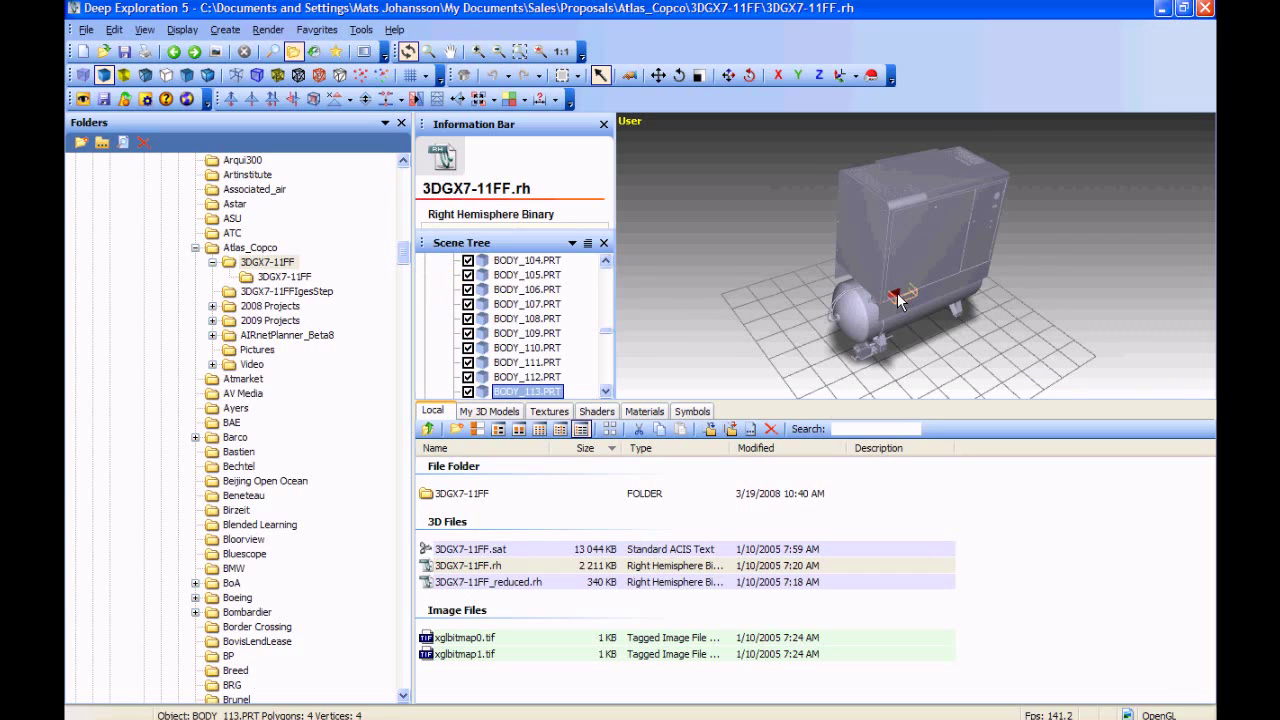
right_click(897, 296)
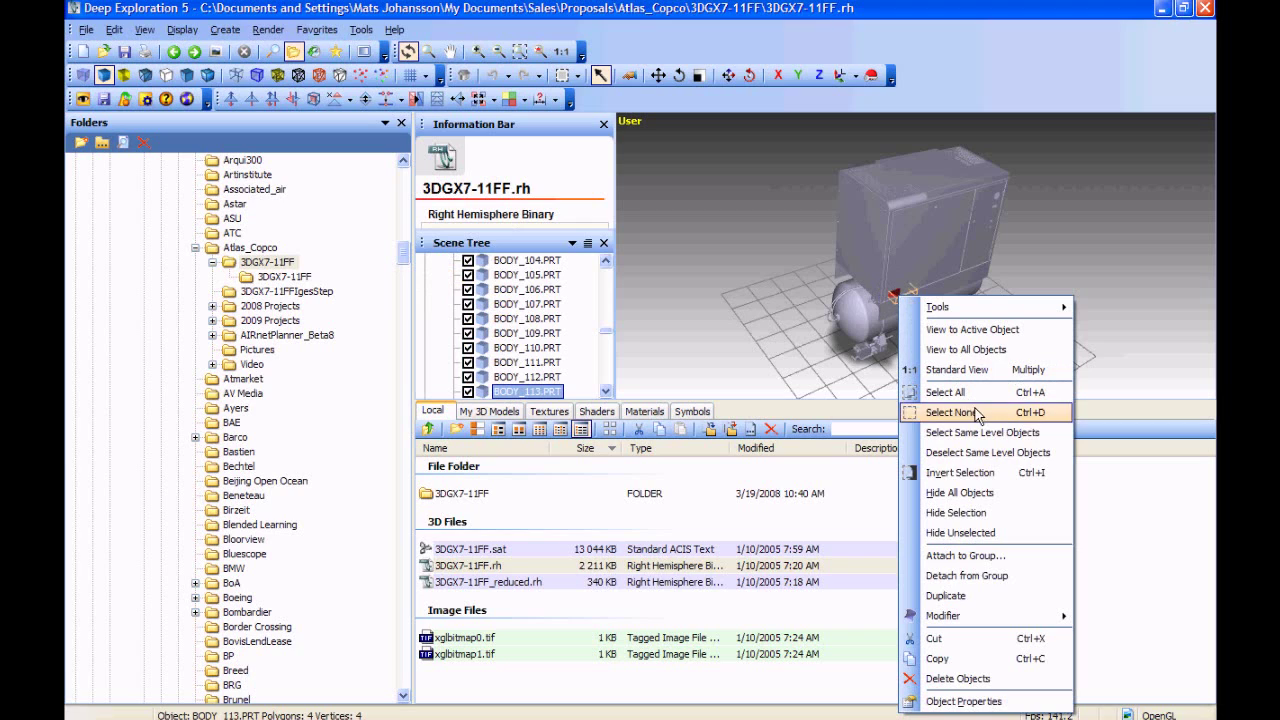
left_click(985, 678)
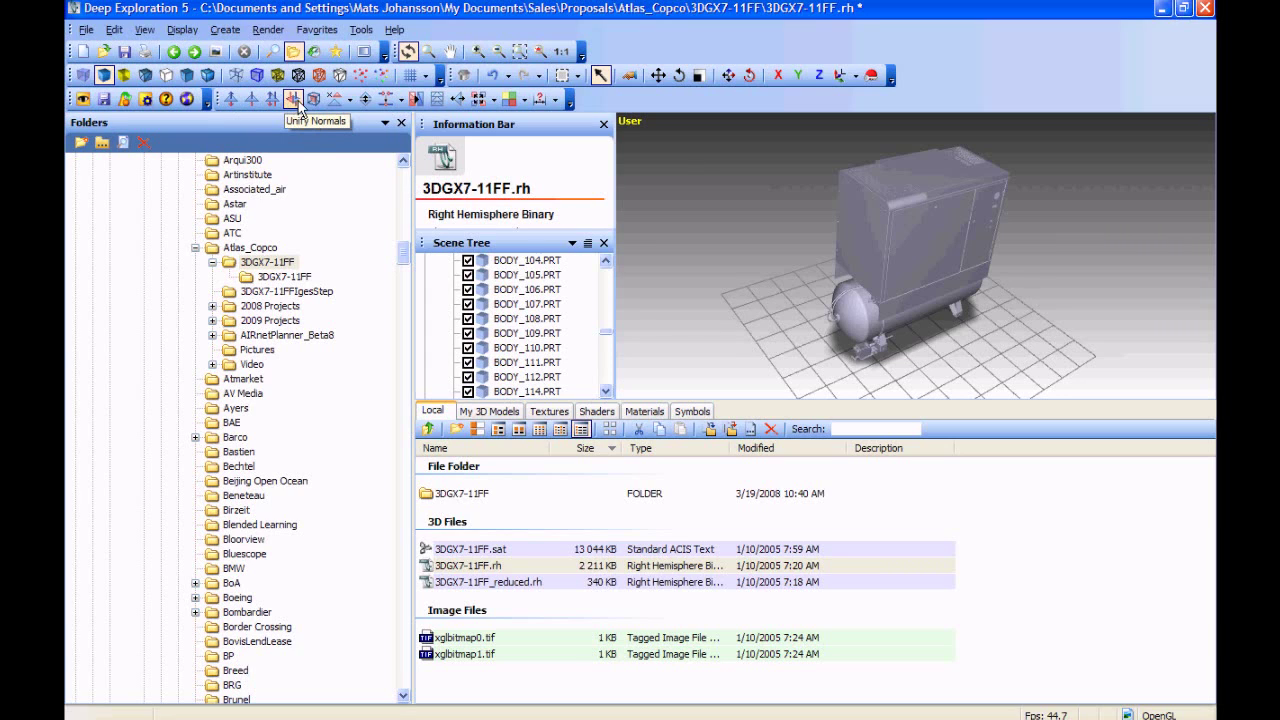
Select the hidden parts with Remove Internal Parts (Action: Select), inspect them, and delete them
left_click(315, 101)
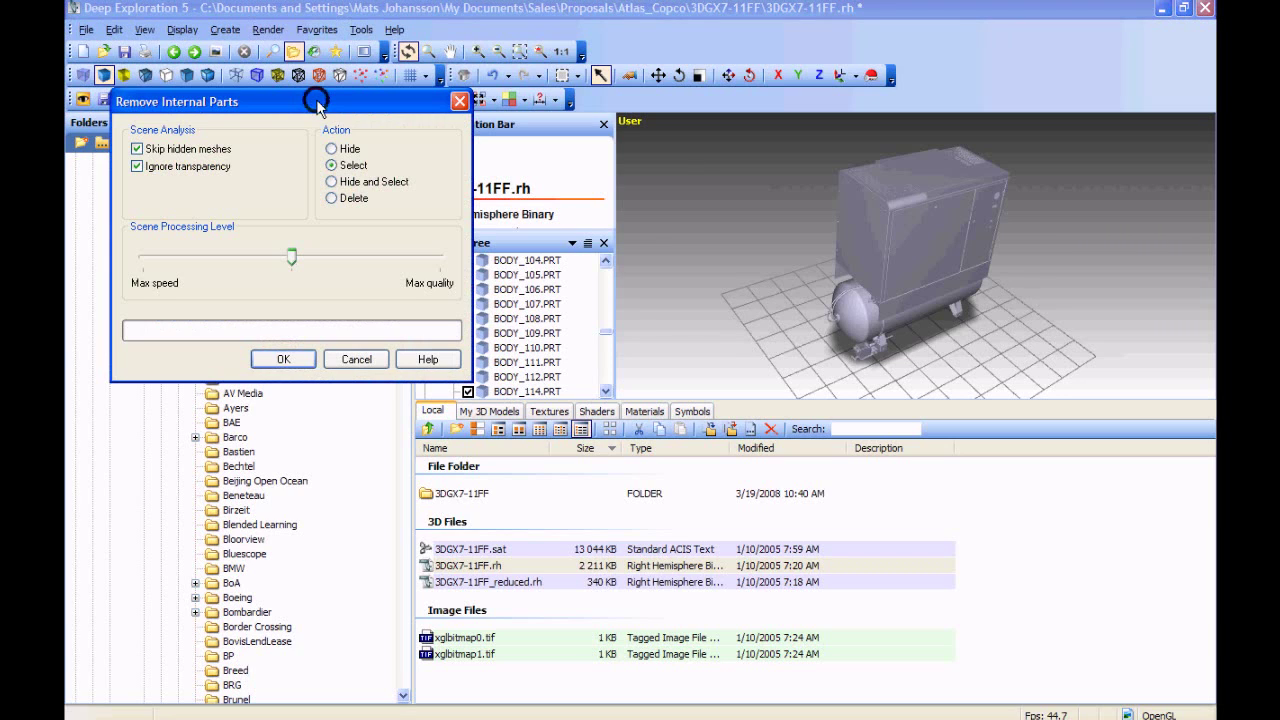
left_click(288, 359)
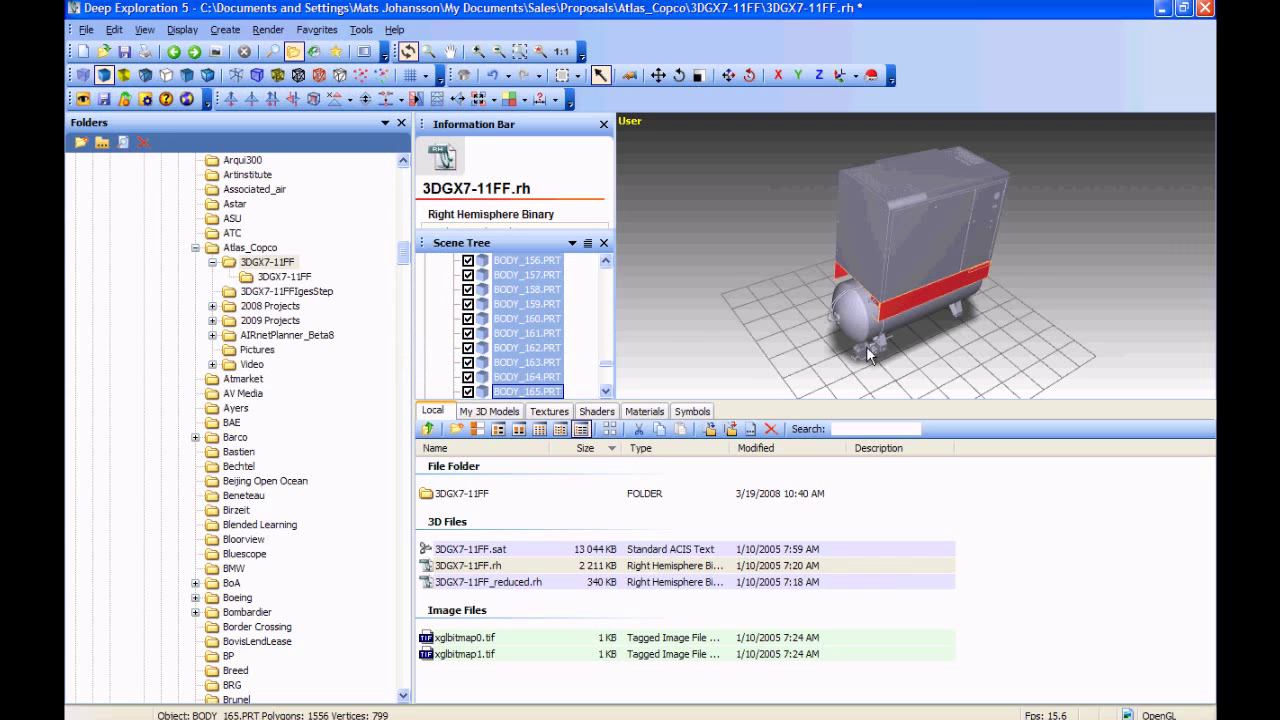
left_click_drag(697, 333, 614, 200)
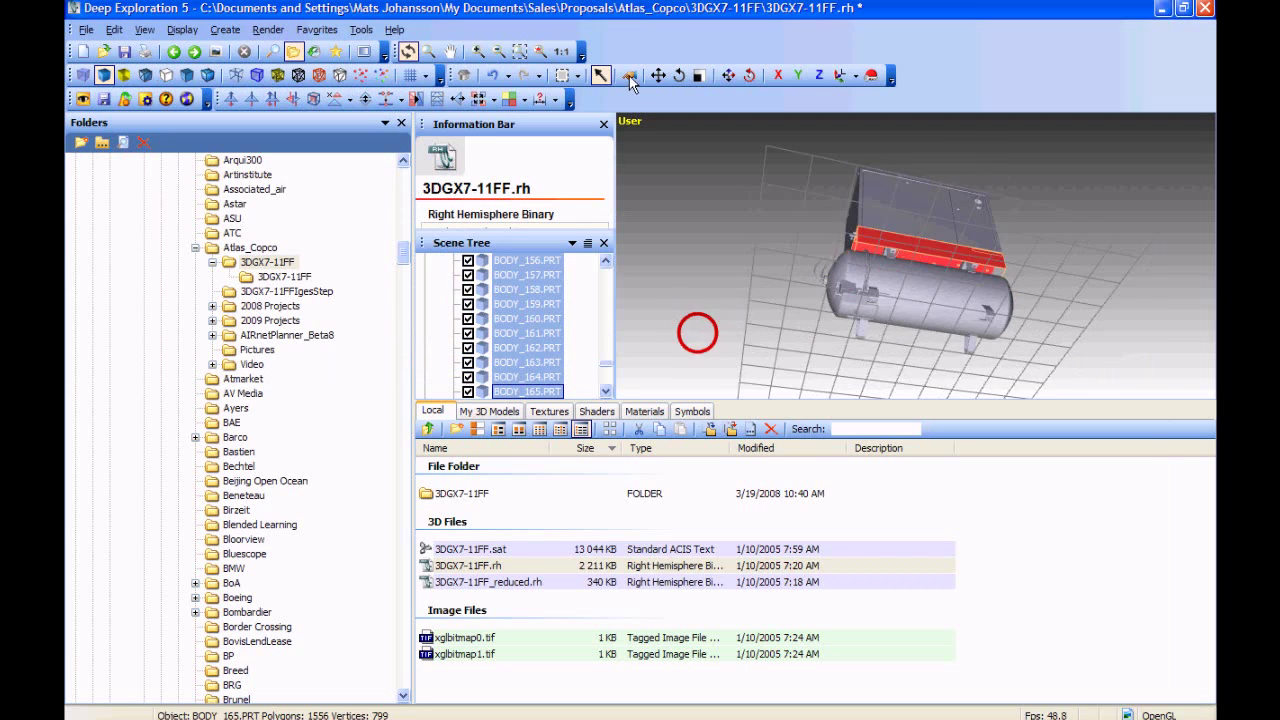
left_click_drag(1002, 408, 702, 308)
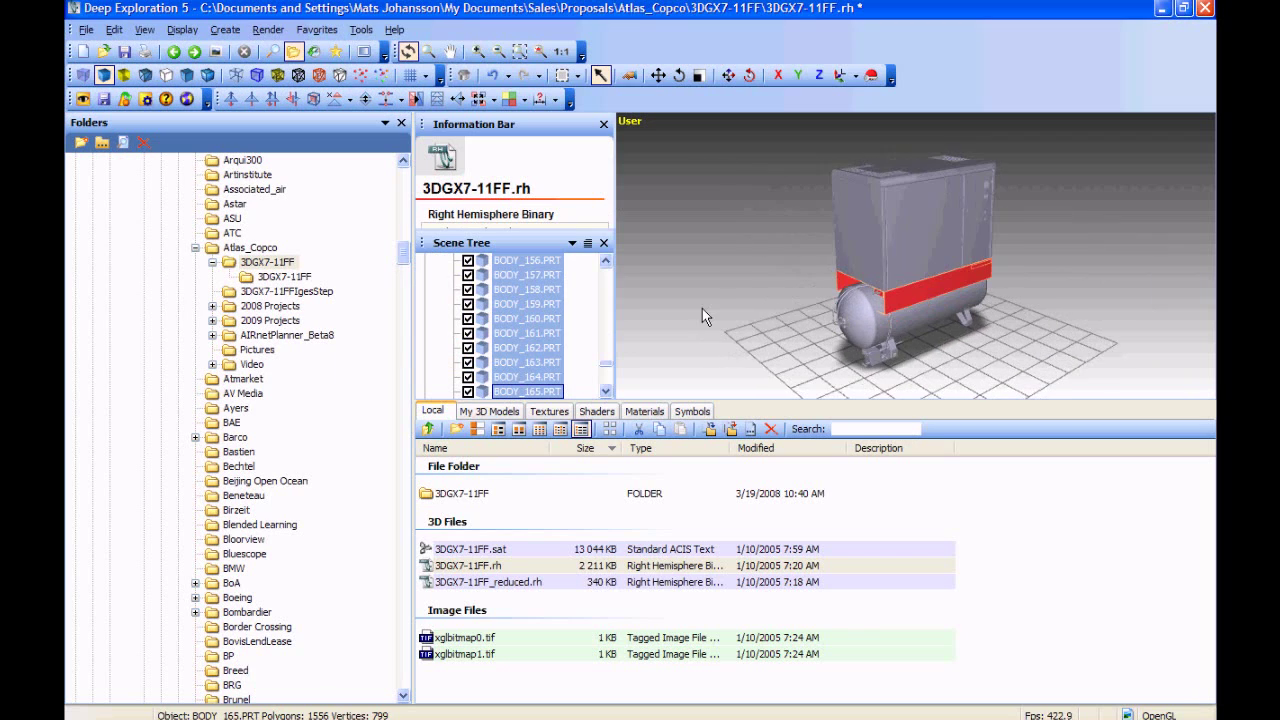
right_click(968, 278)
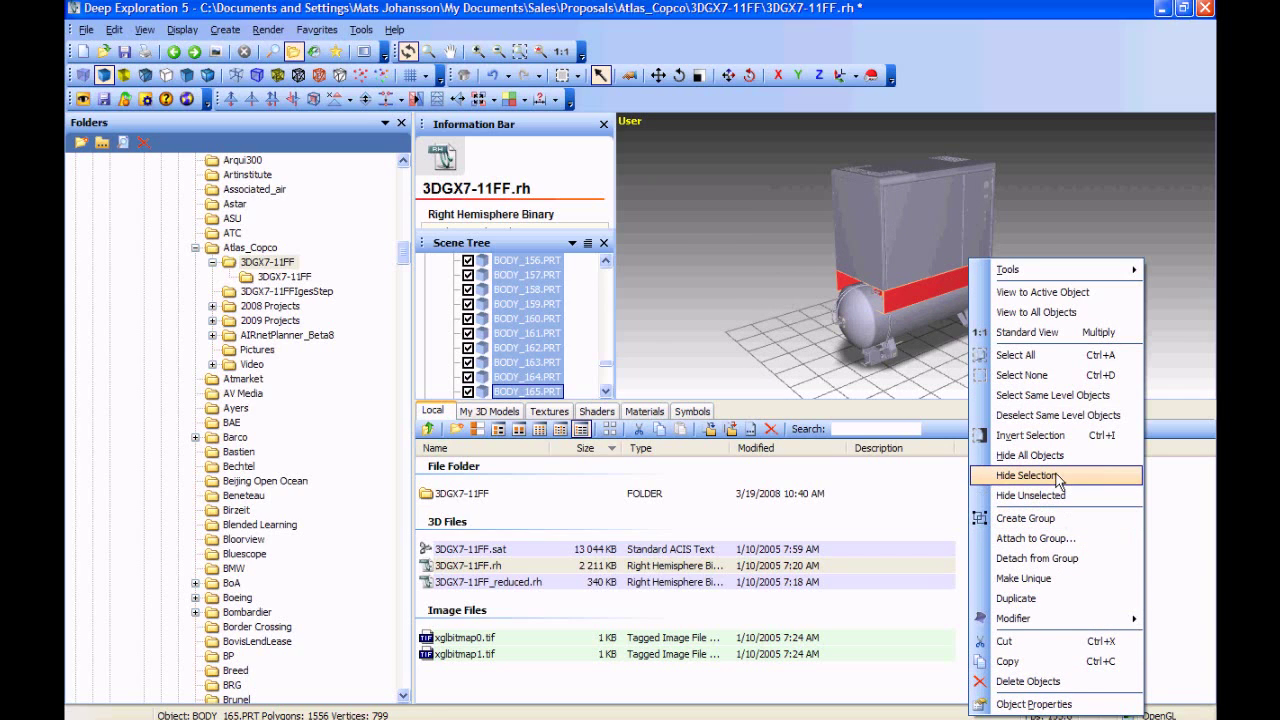
left_click(1052, 681)
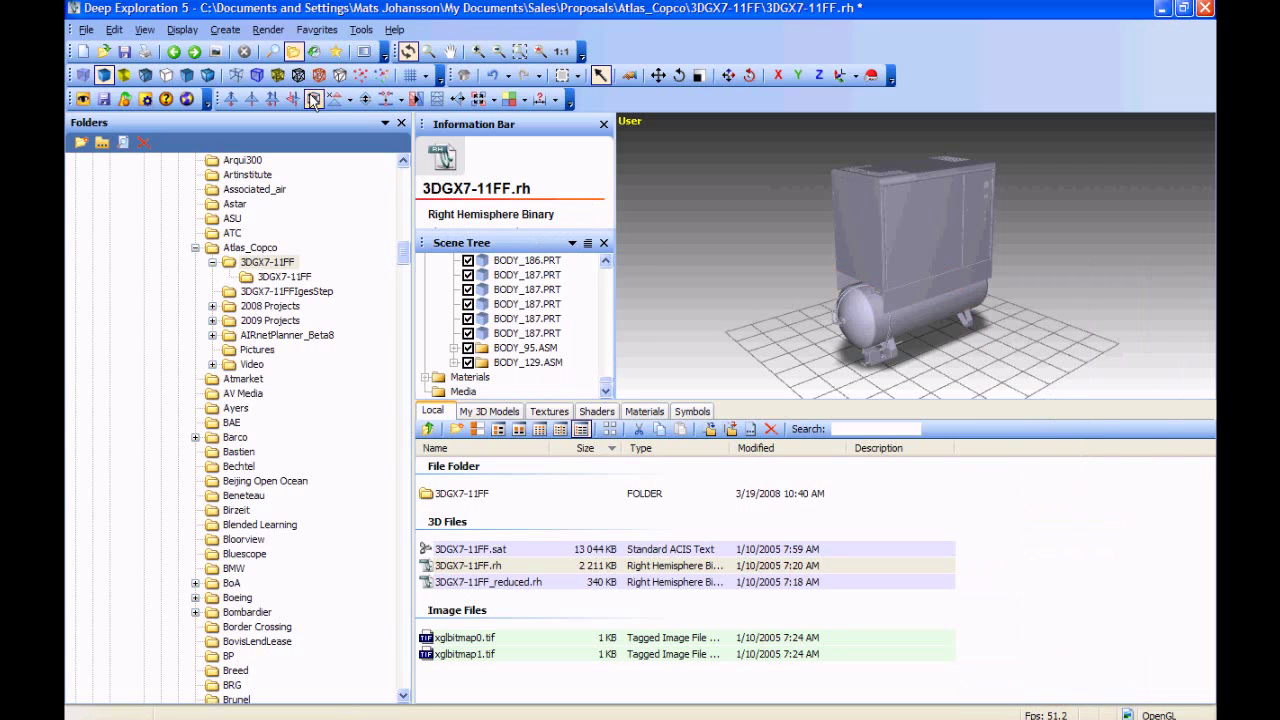
Raise the small-part tolerance to about 30 percent and remove the small parts
left_click(337, 102)
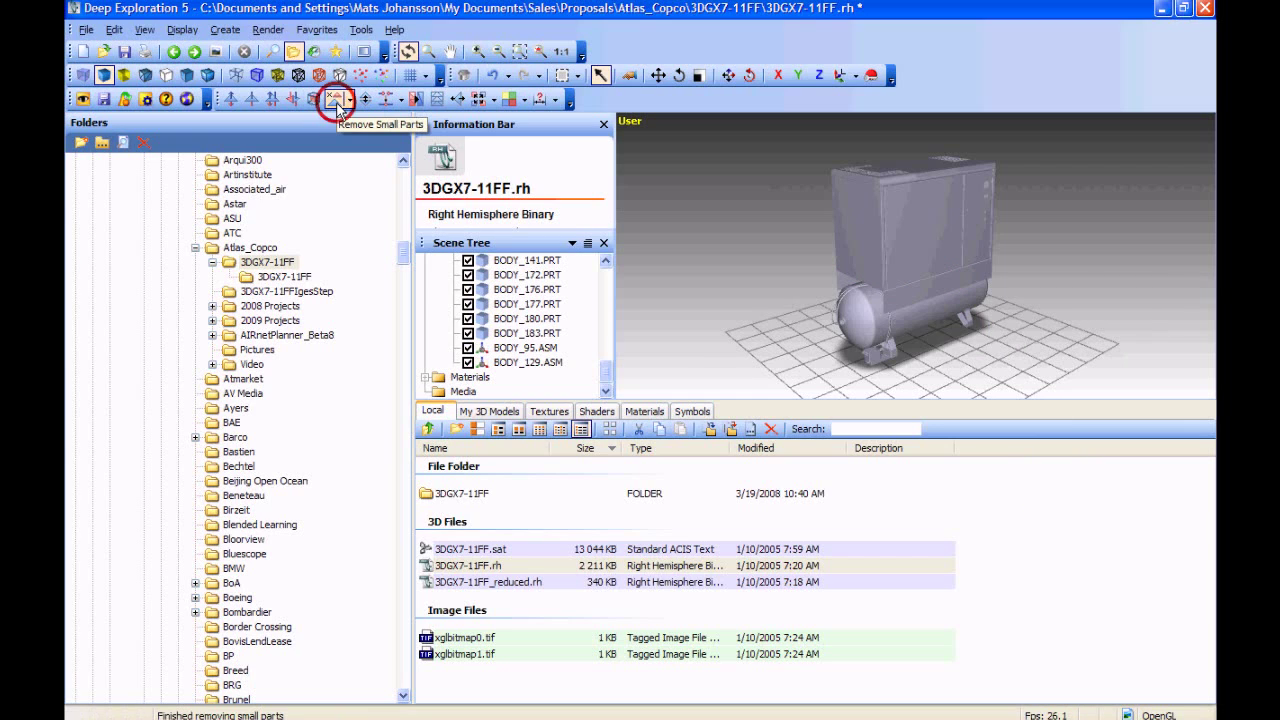
left_click(350, 100)
left_click(350, 122)
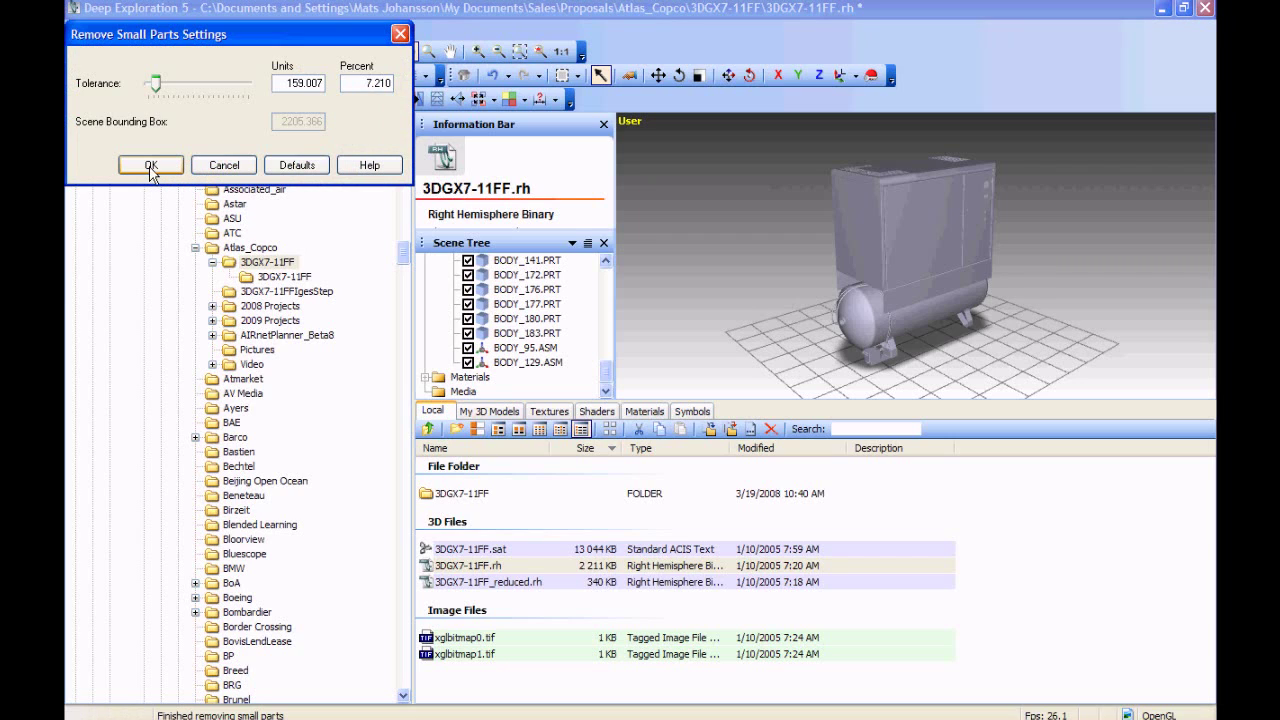
mouse_move(156, 84)
left_mouse_down()
mouse_move(181, 89)
mouse_move(156, 91)
left_mouse_up()
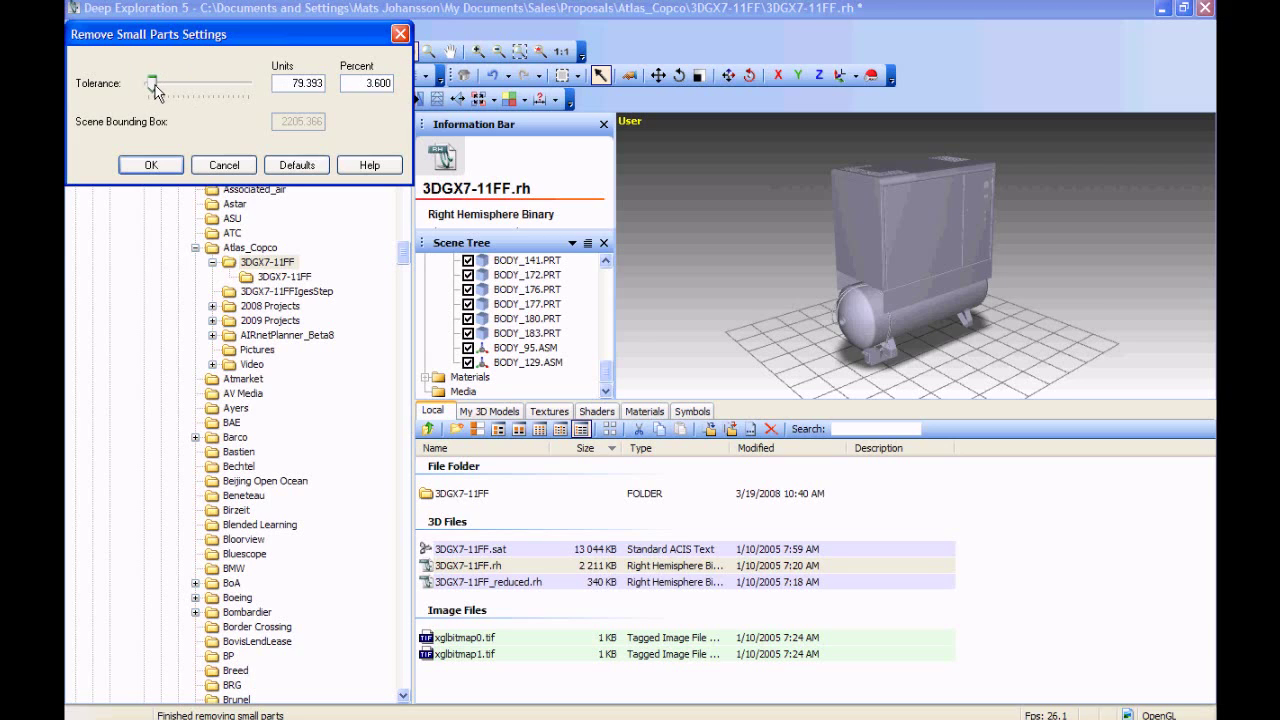
left_click(160, 172)
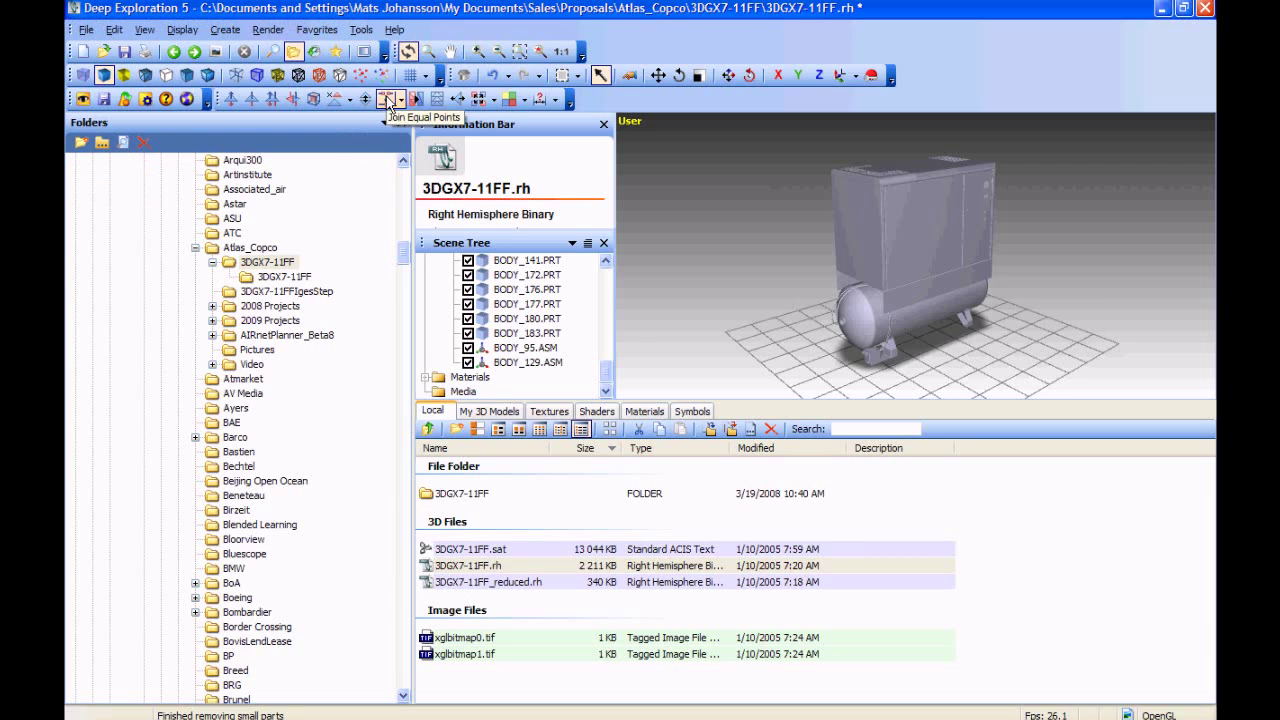
left_click(335, 99)
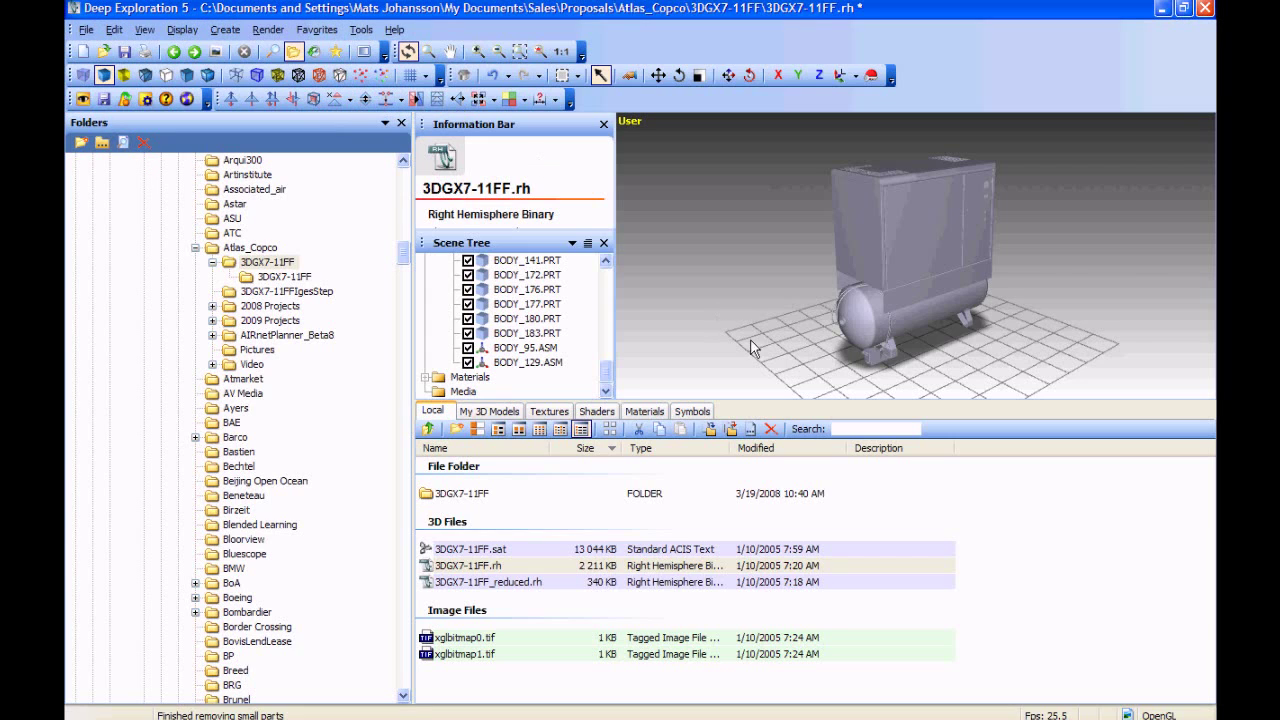
right_click(886, 287)
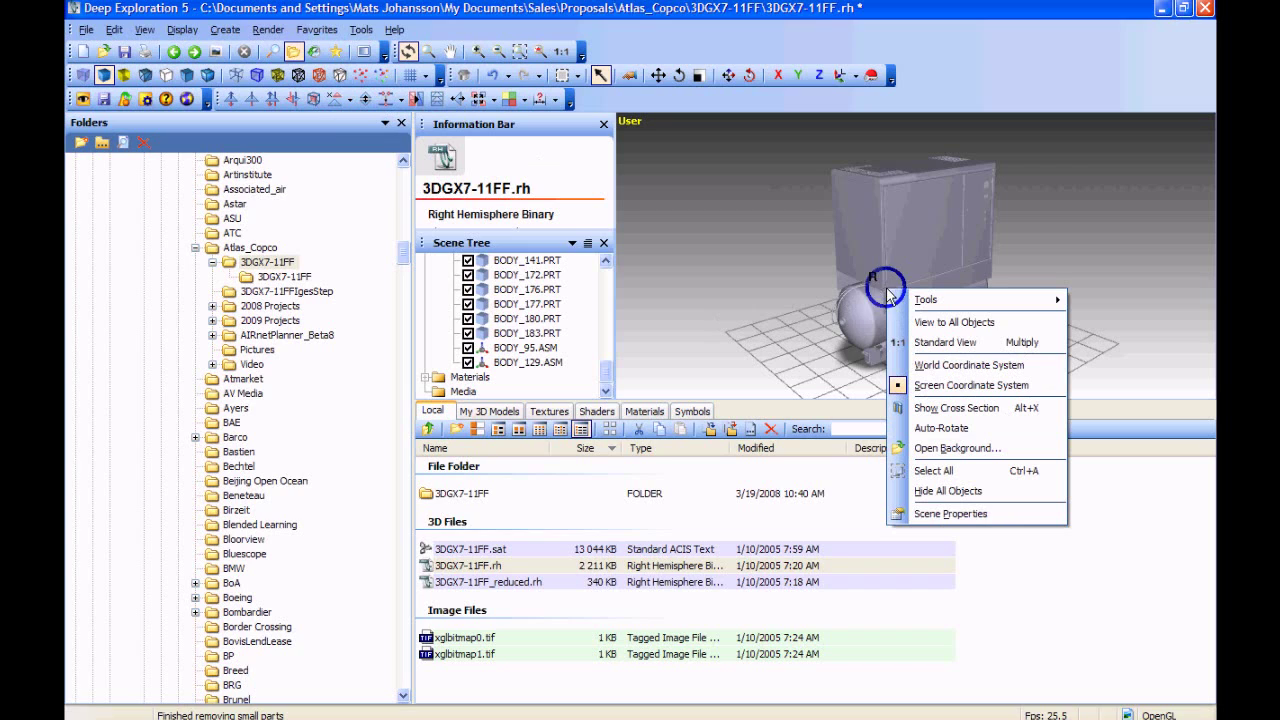
left_click(1145, 364)
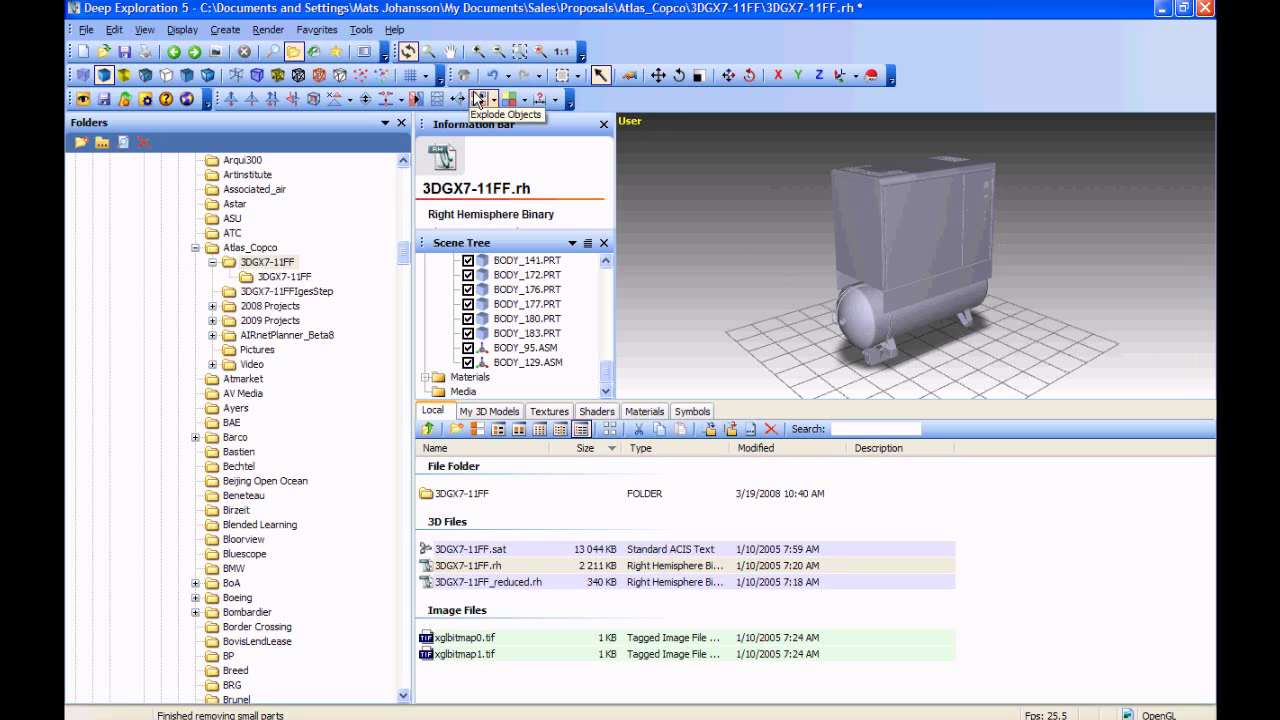
Heal the model and reduce it by 80 percent, keeping about 17100 triangles
left_click(414, 100)
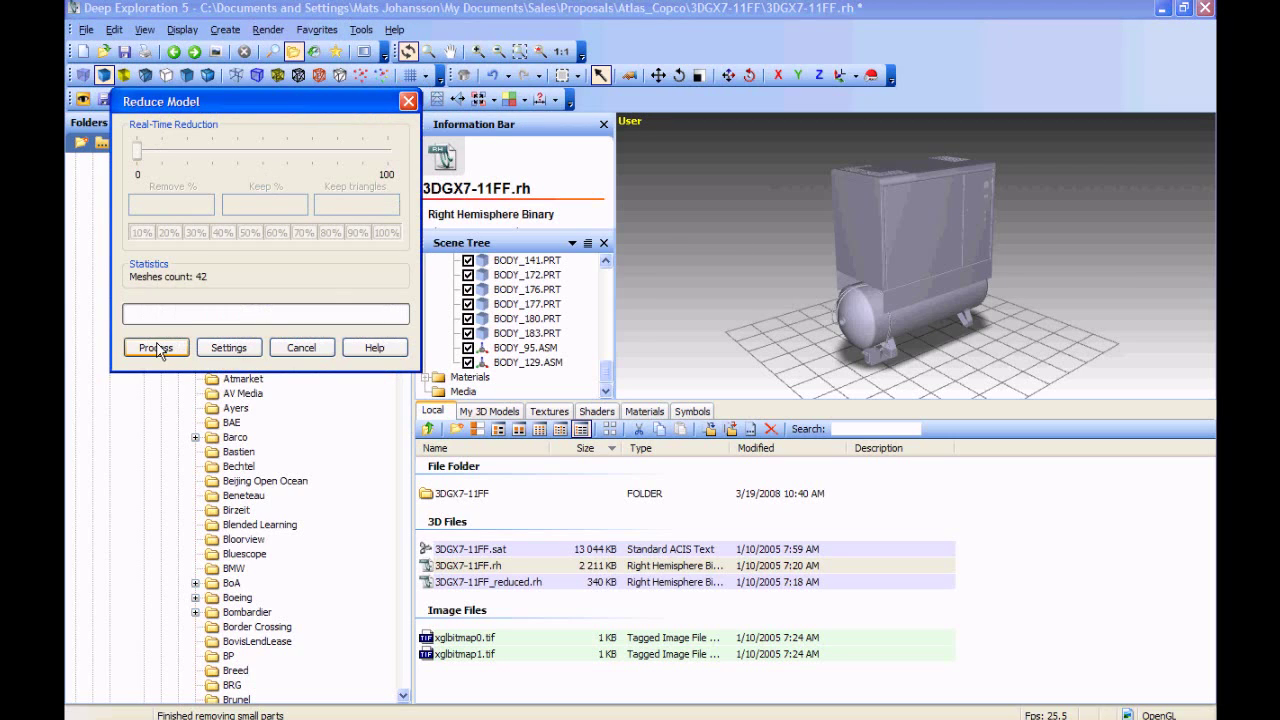
left_click(156, 347)
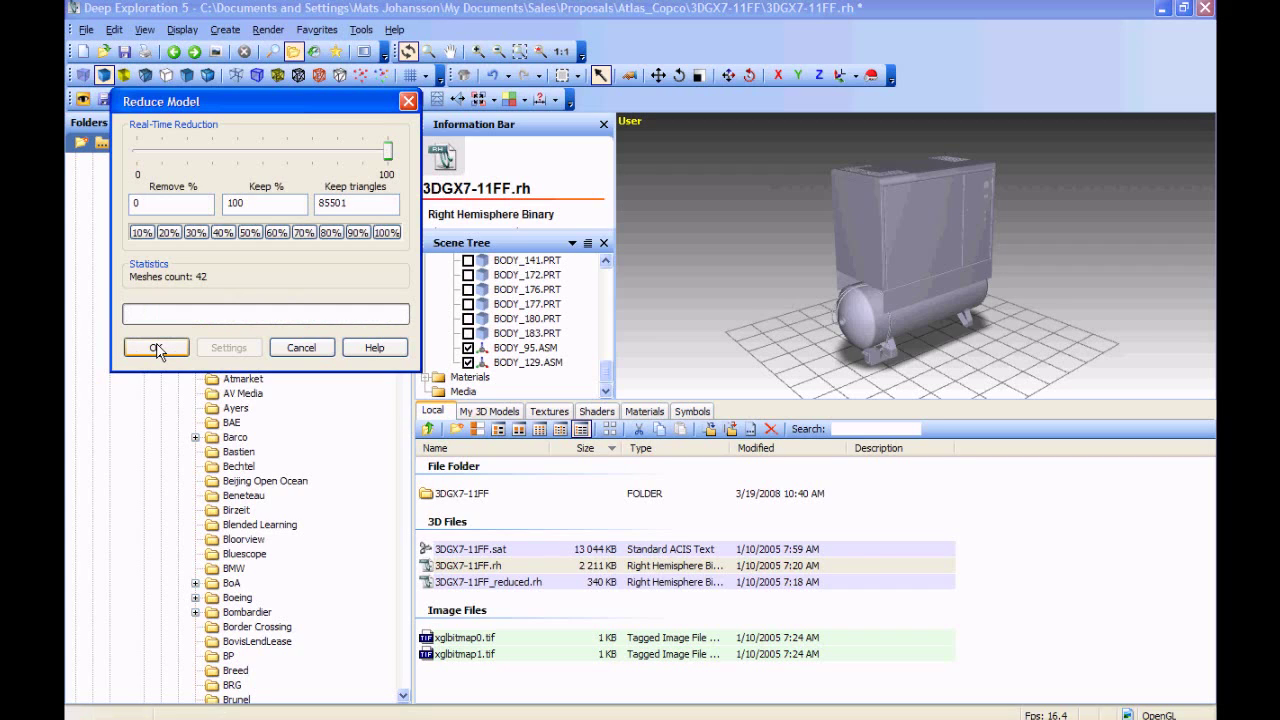
left_click(251, 233)
left_click_drag(263, 150, 159, 162)
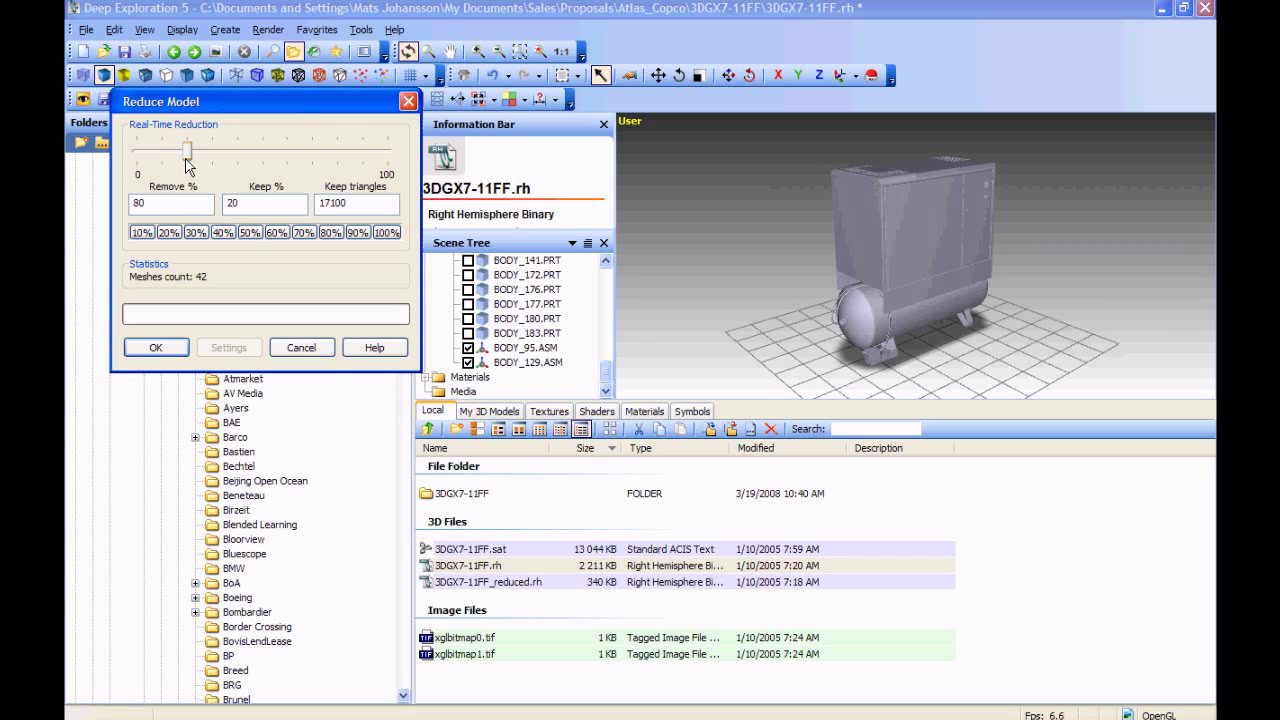
left_click(157, 346)
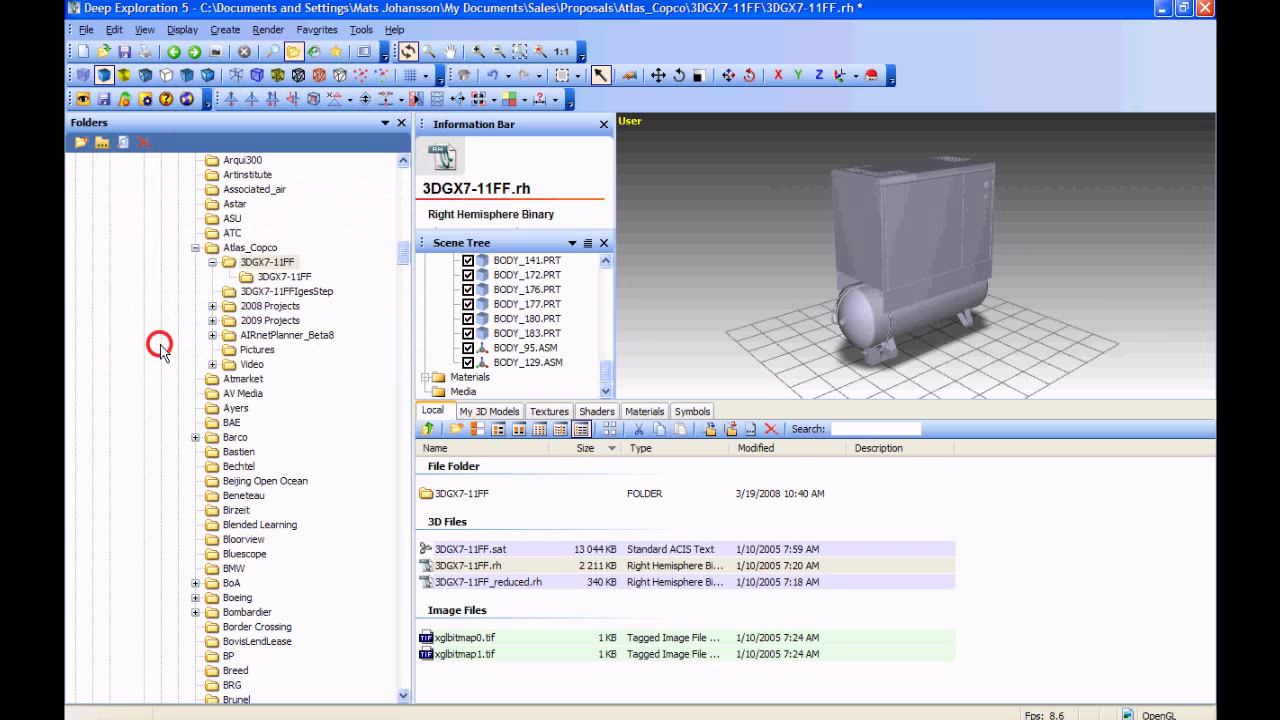
mouse_move(773, 237)
left_mouse_down()
mouse_move(770, 215)
mouse_move(780, 230)
left_mouse_up()
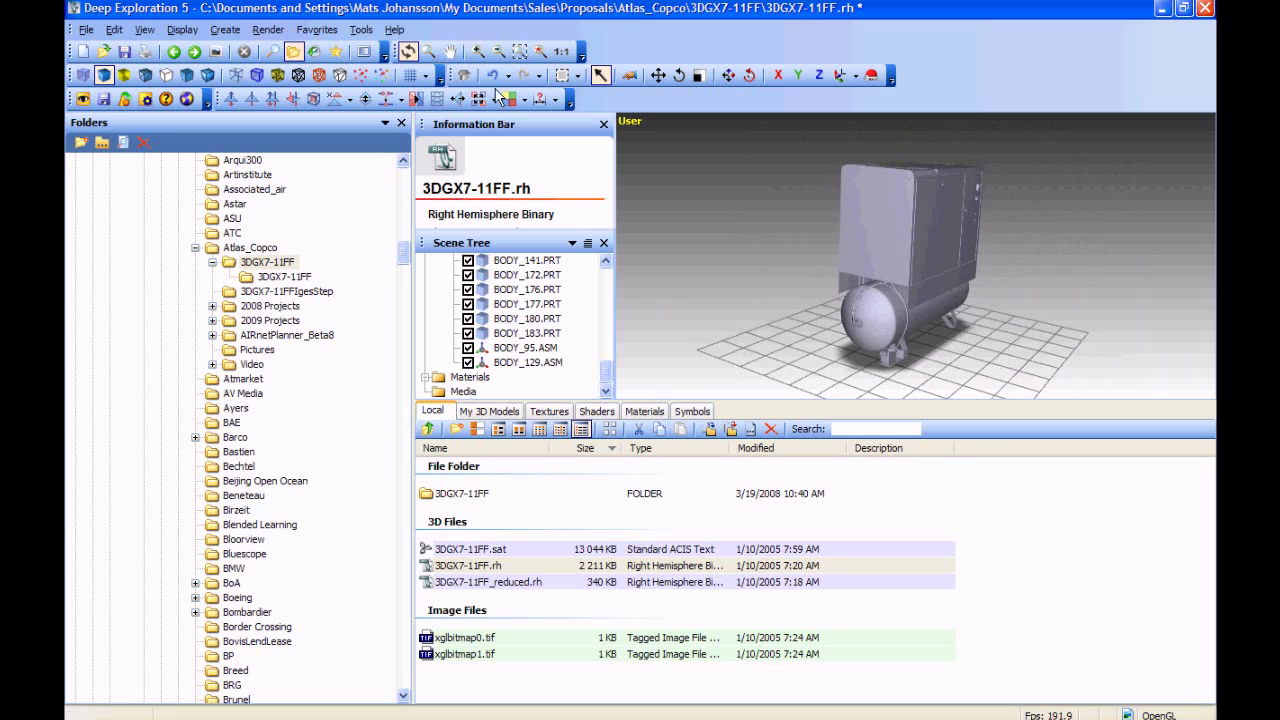
Export the scene to EON as 3DGX7-11FF.eoz, replacing the existing file
left_click(102, 74)
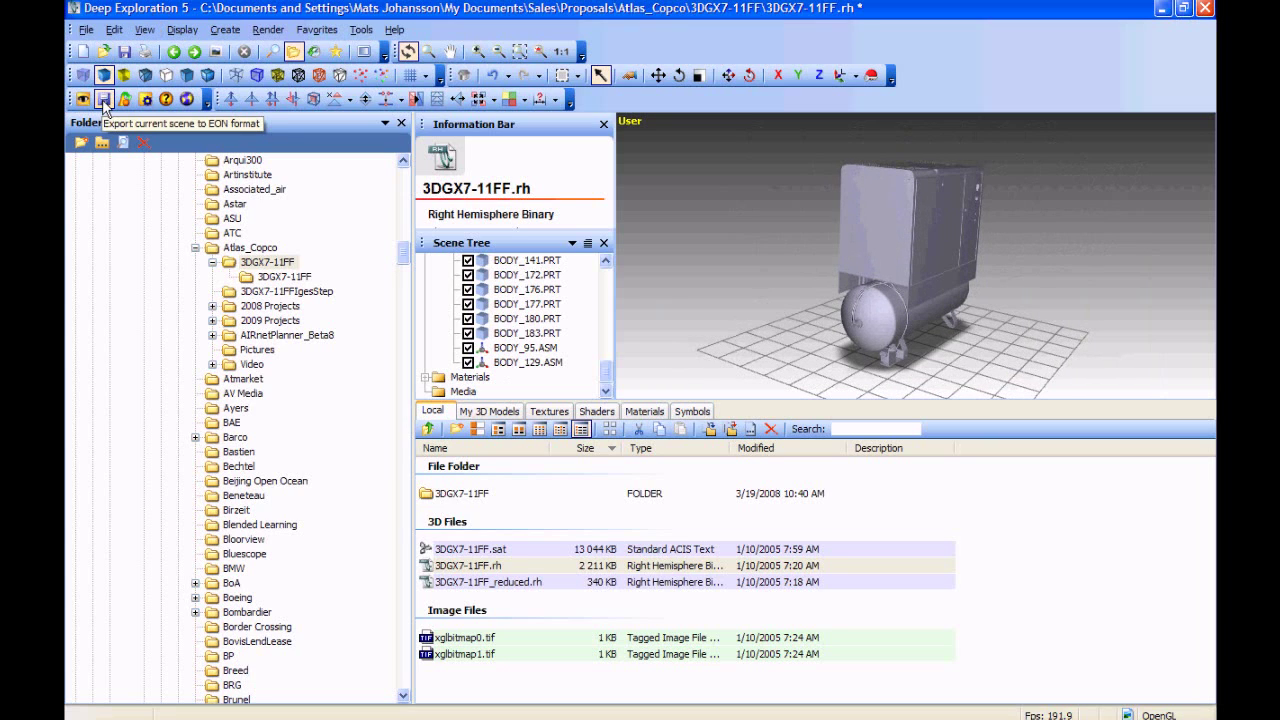
left_click(103, 101)
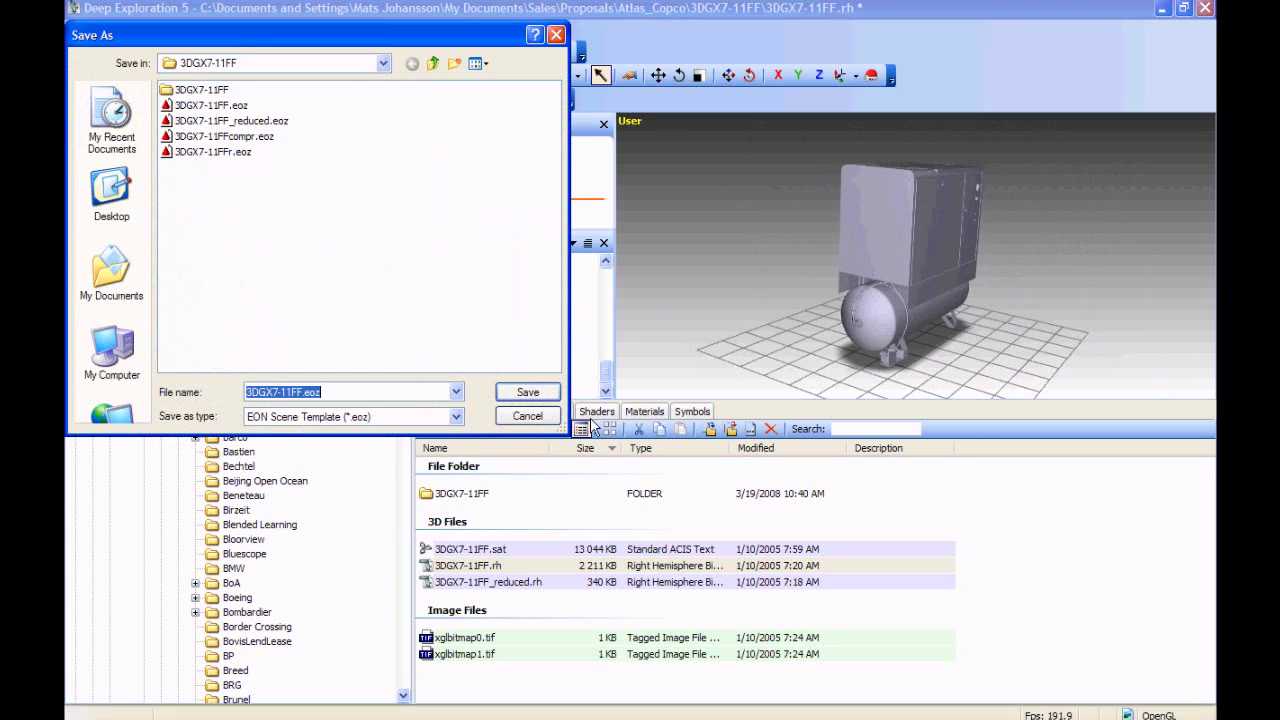
left_click(521, 397)
left_click(605, 421)
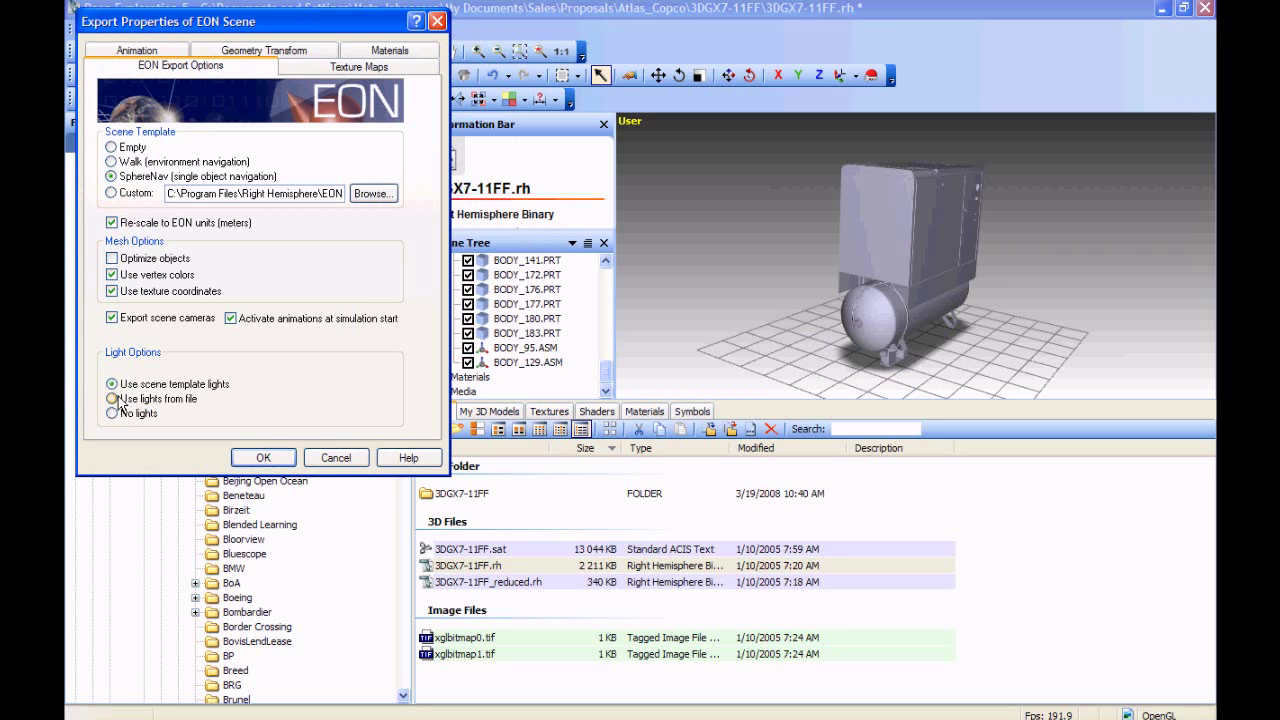
Review the texture, material, transform and animation export options, then accept the export settings
left_click(355, 68)
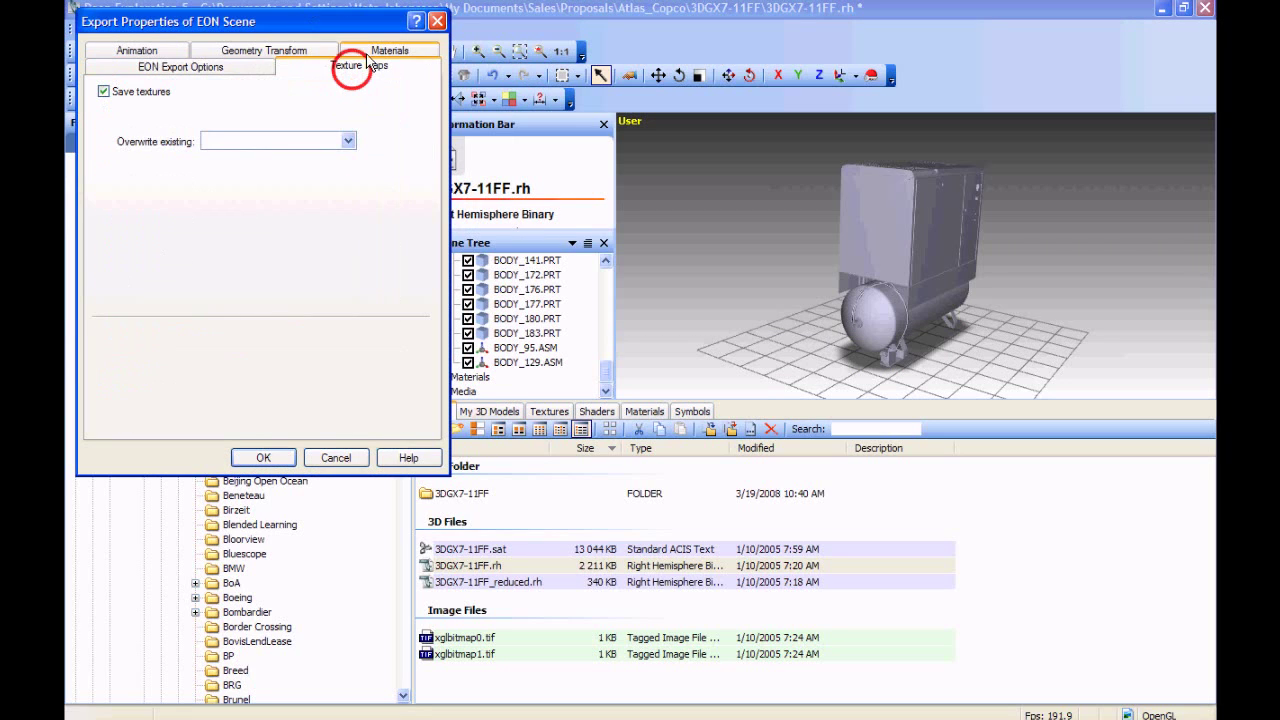
left_click(368, 50)
left_click(268, 67)
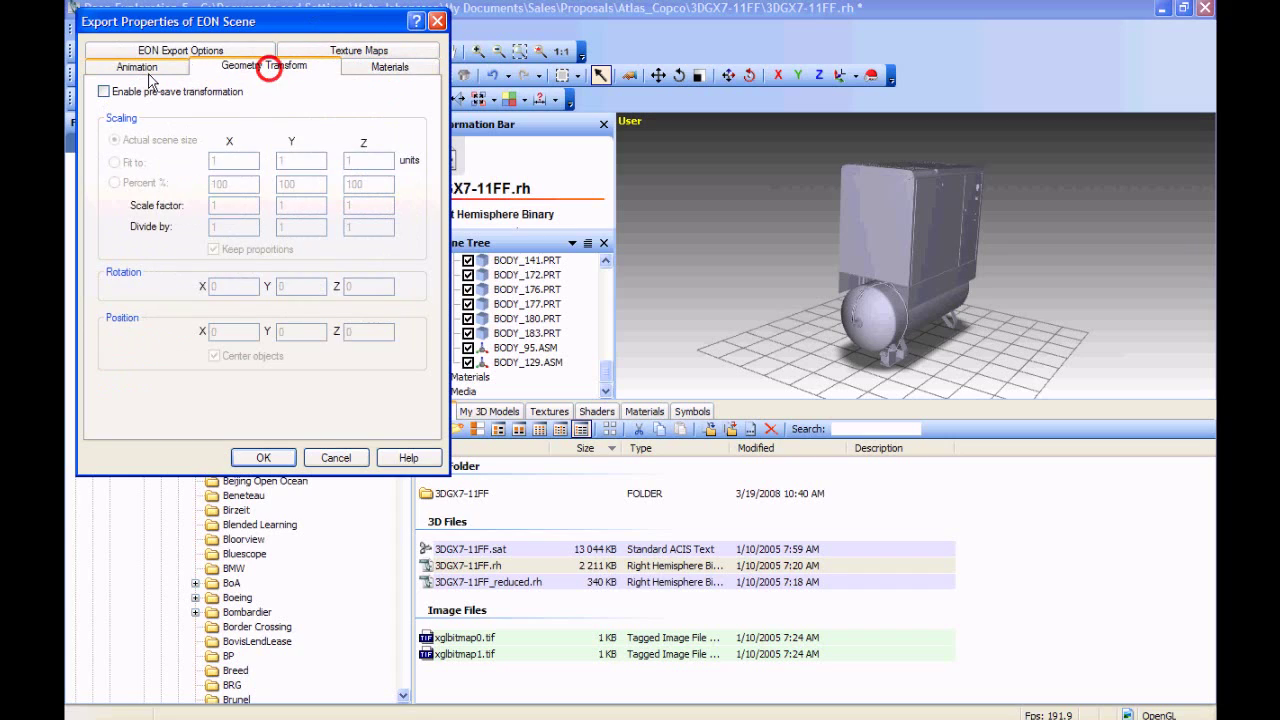
left_click(140, 68)
left_click(162, 54)
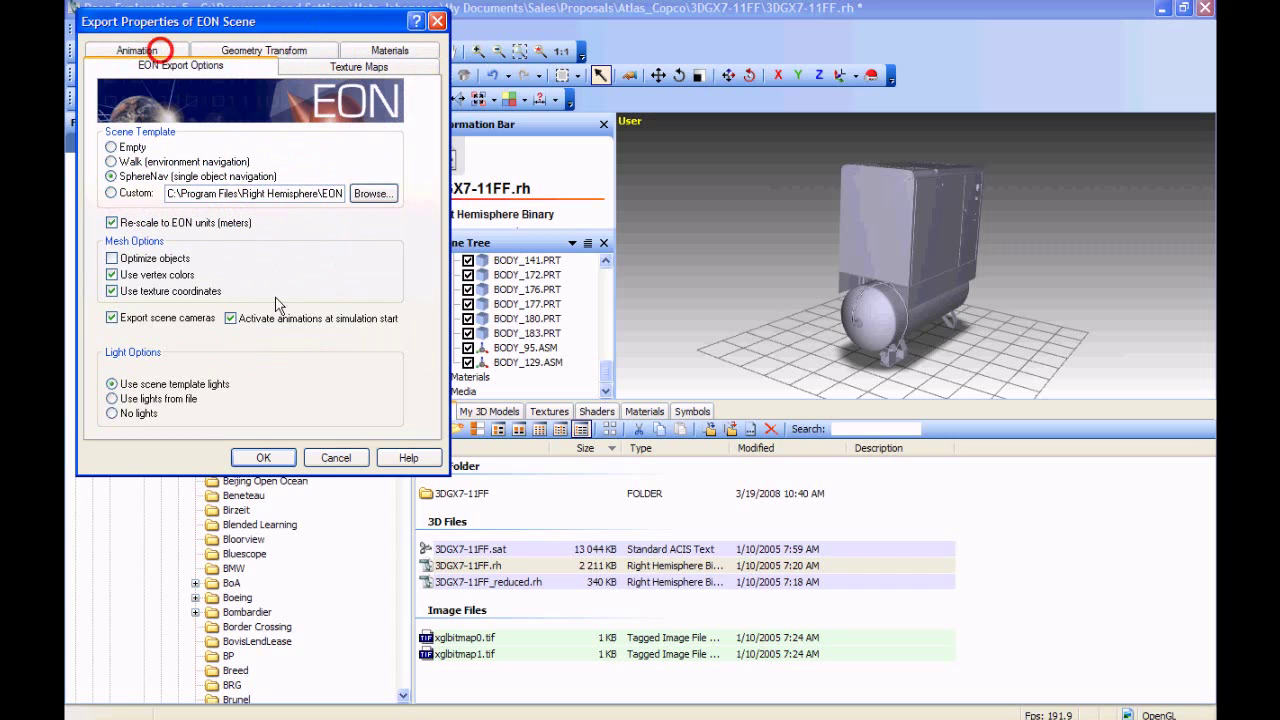
left_click(258, 457)
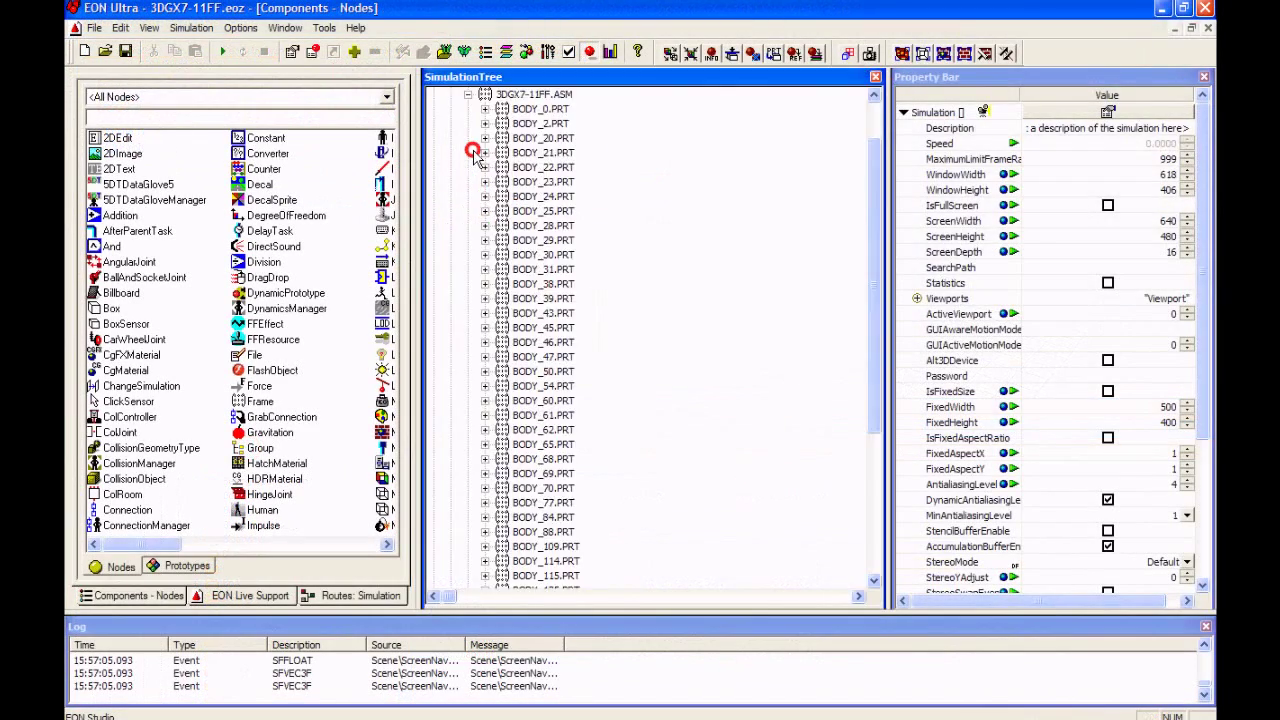
Collapse the 3DGX7-11FF.ASM node, run the simulation, rotate the compressor, then stop it
left_click(467, 95)
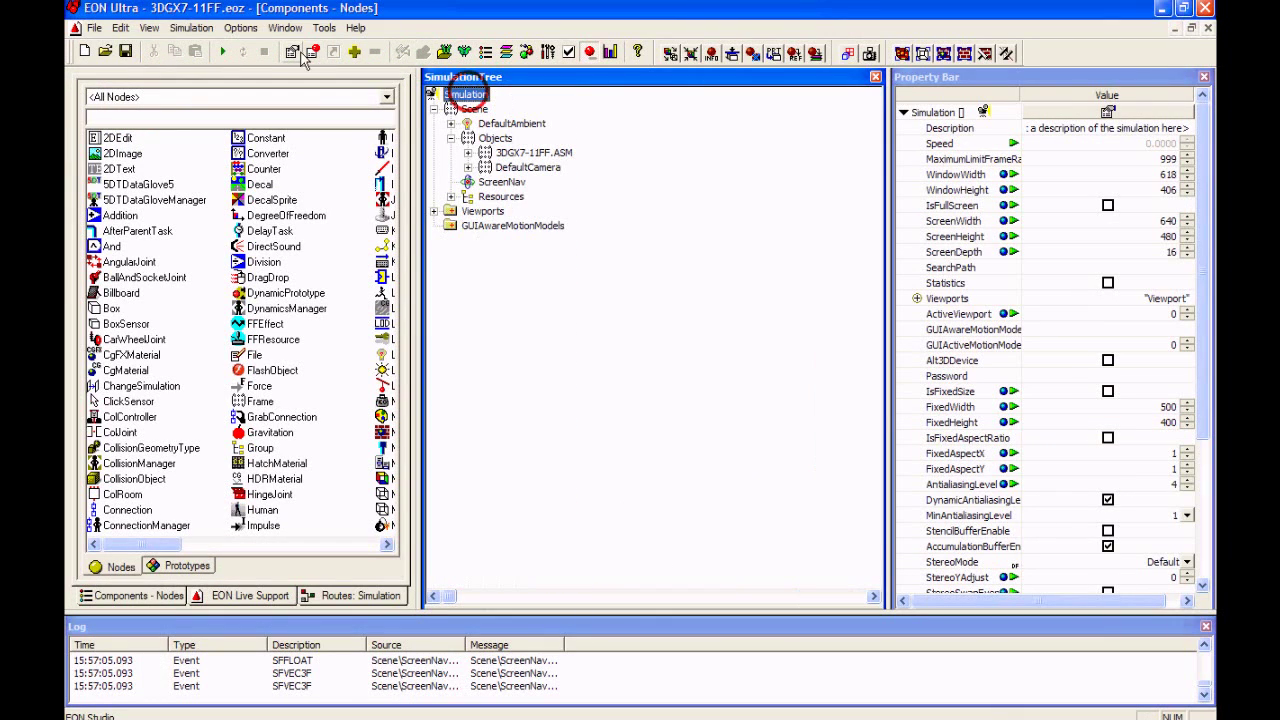
left_click(218, 52)
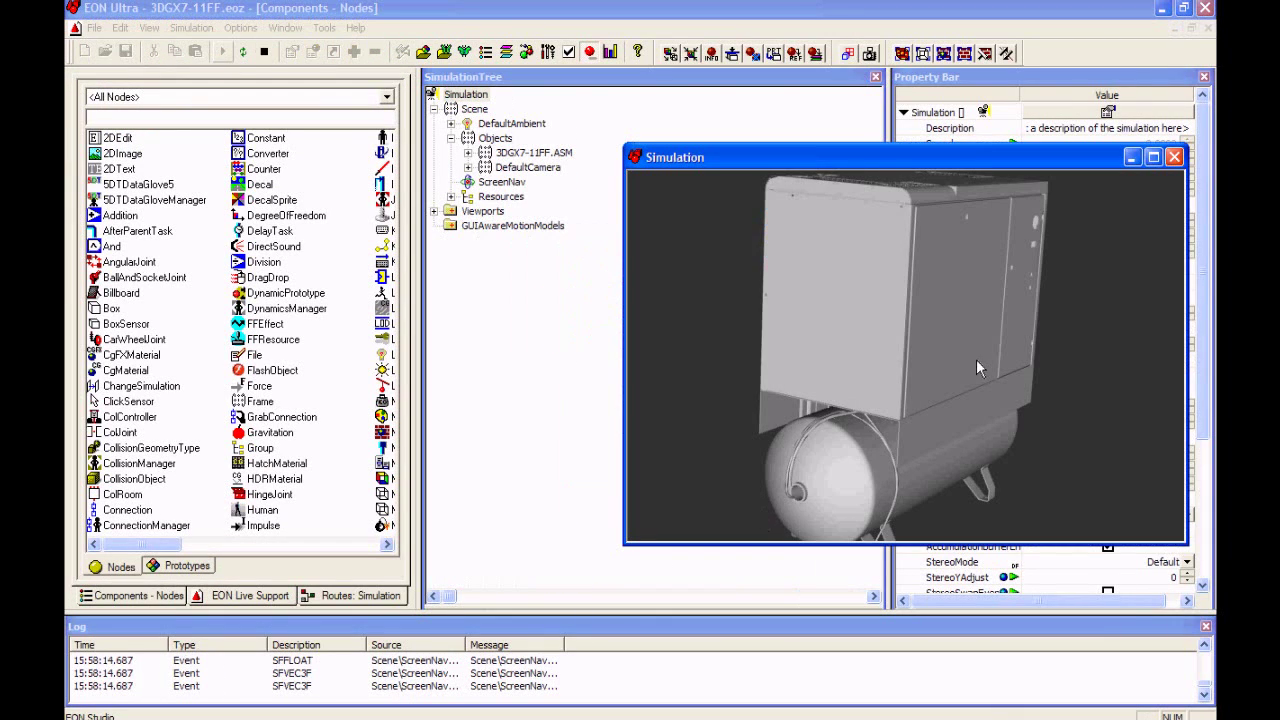
left_click_drag(976, 359, 974, 358)
left_click_drag(967, 255, 1207, 210)
left_click(1175, 158)
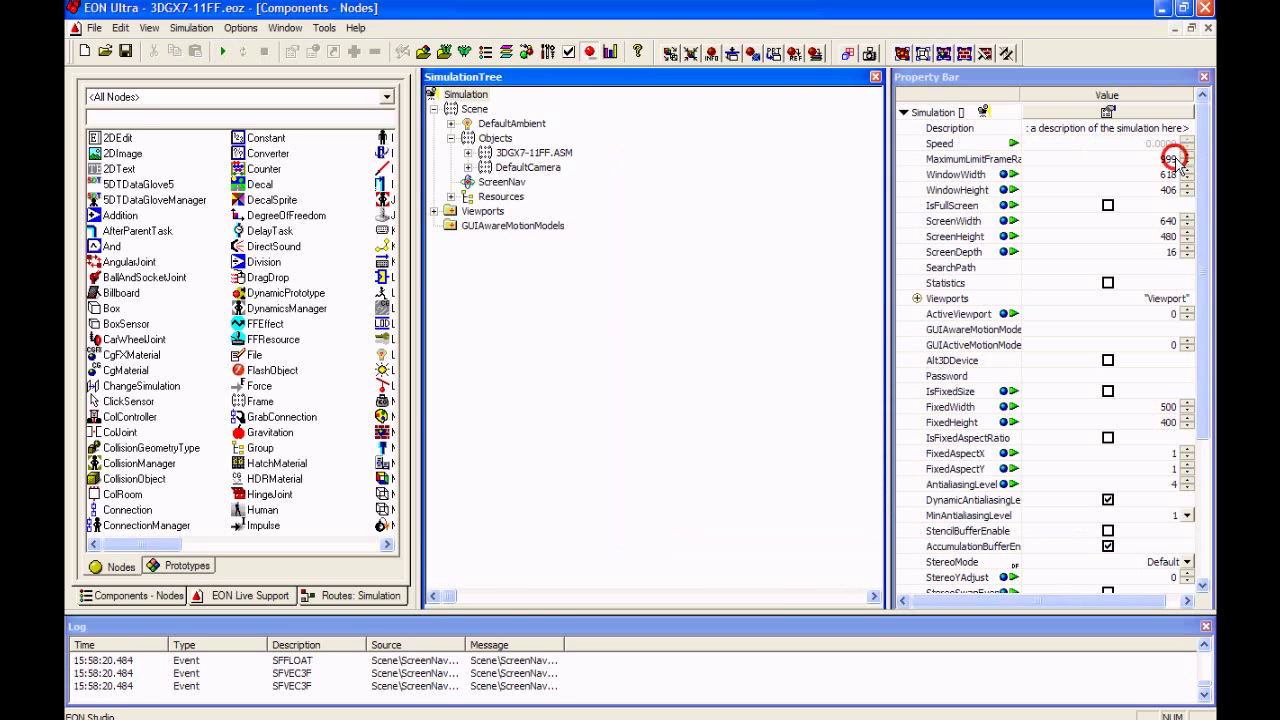
Filter the node list to Visual Nodes and drag HDRMaterial onto Objects
left_click(388, 97)
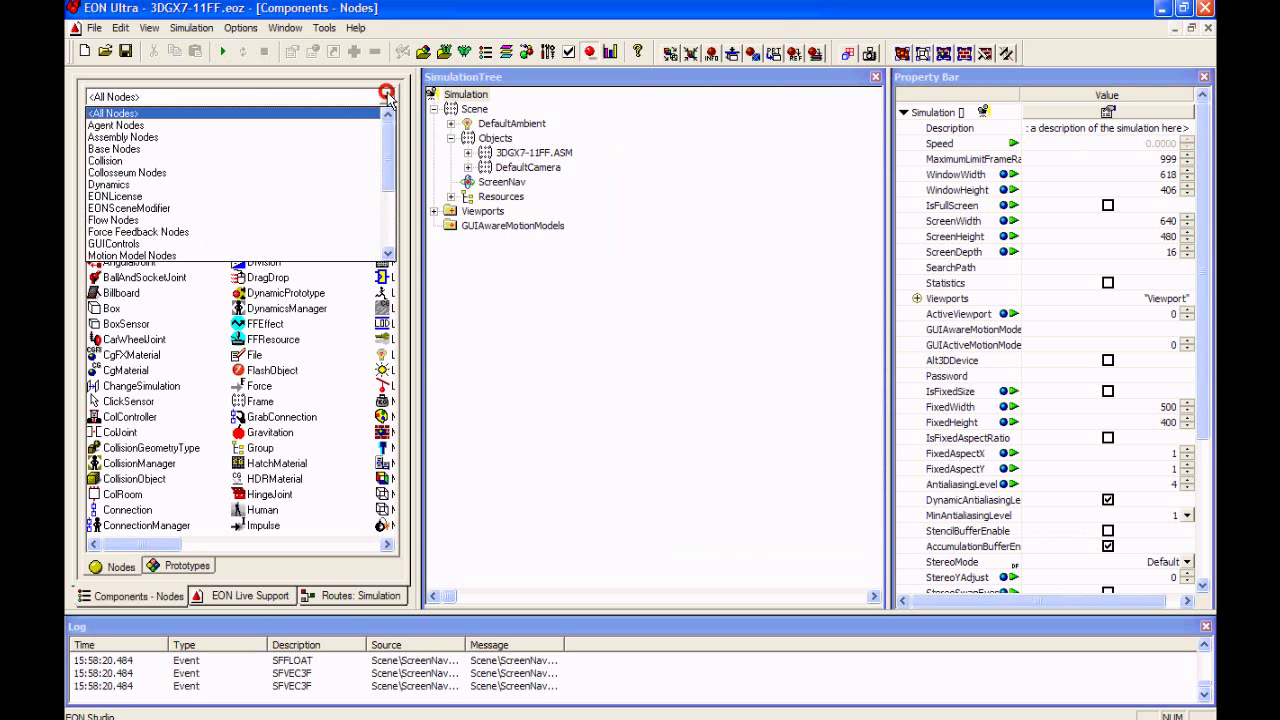
left_click(333, 185)
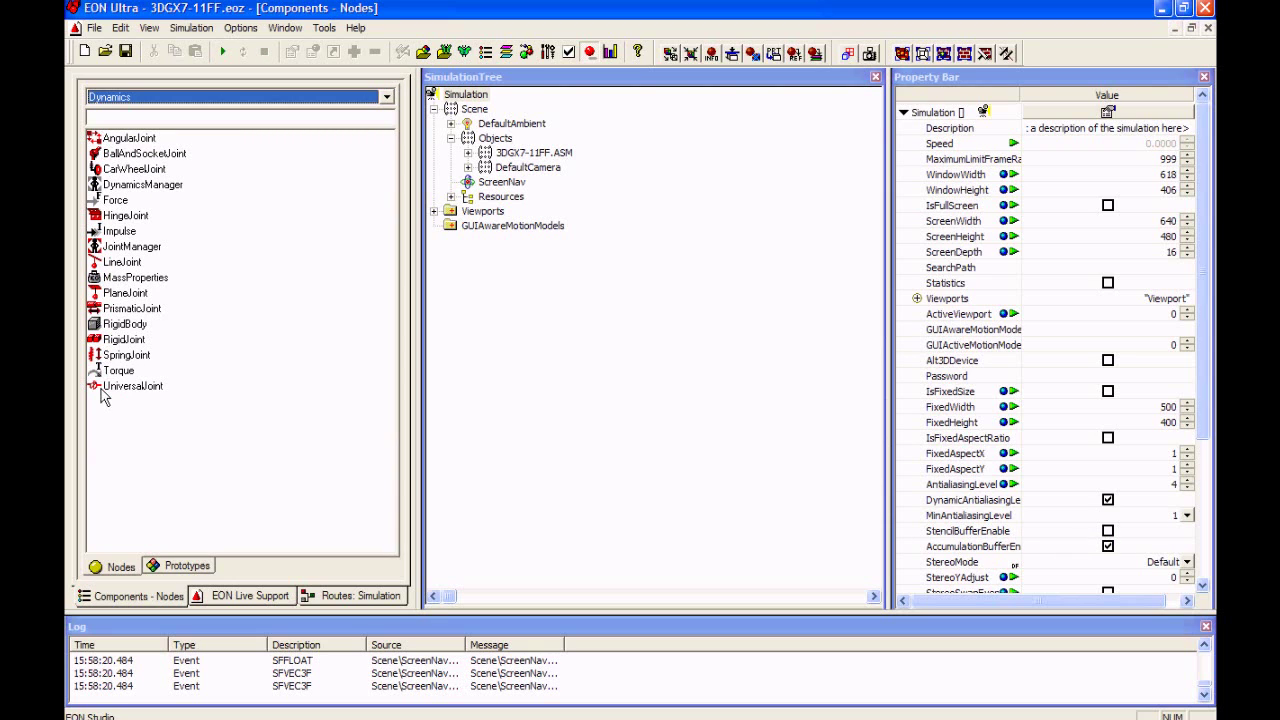
left_click(386, 98)
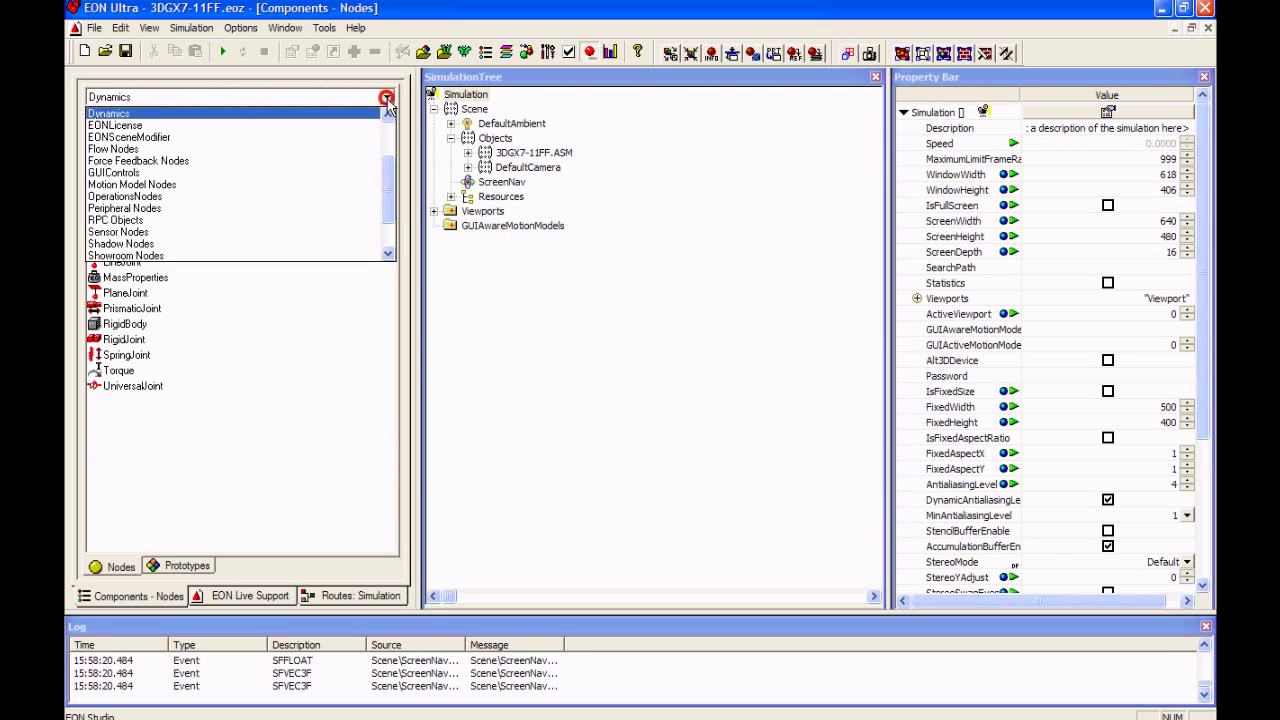
left_click(390, 198)
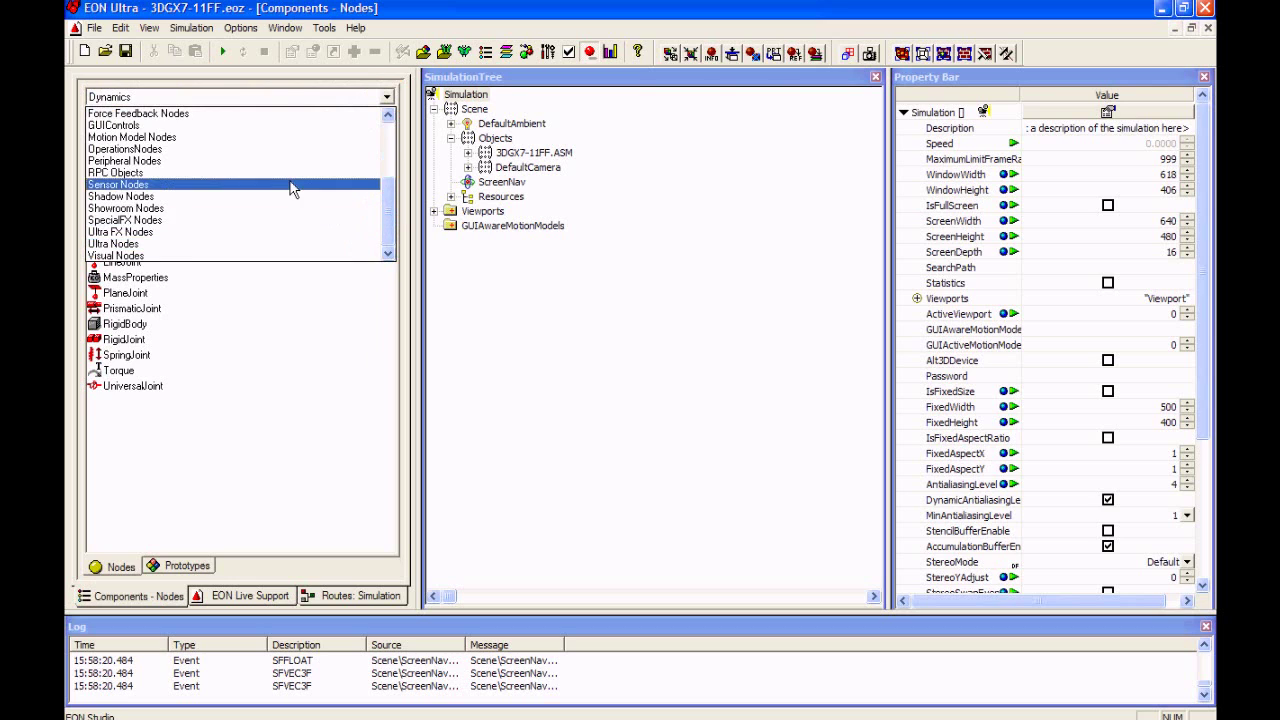
left_click(284, 172)
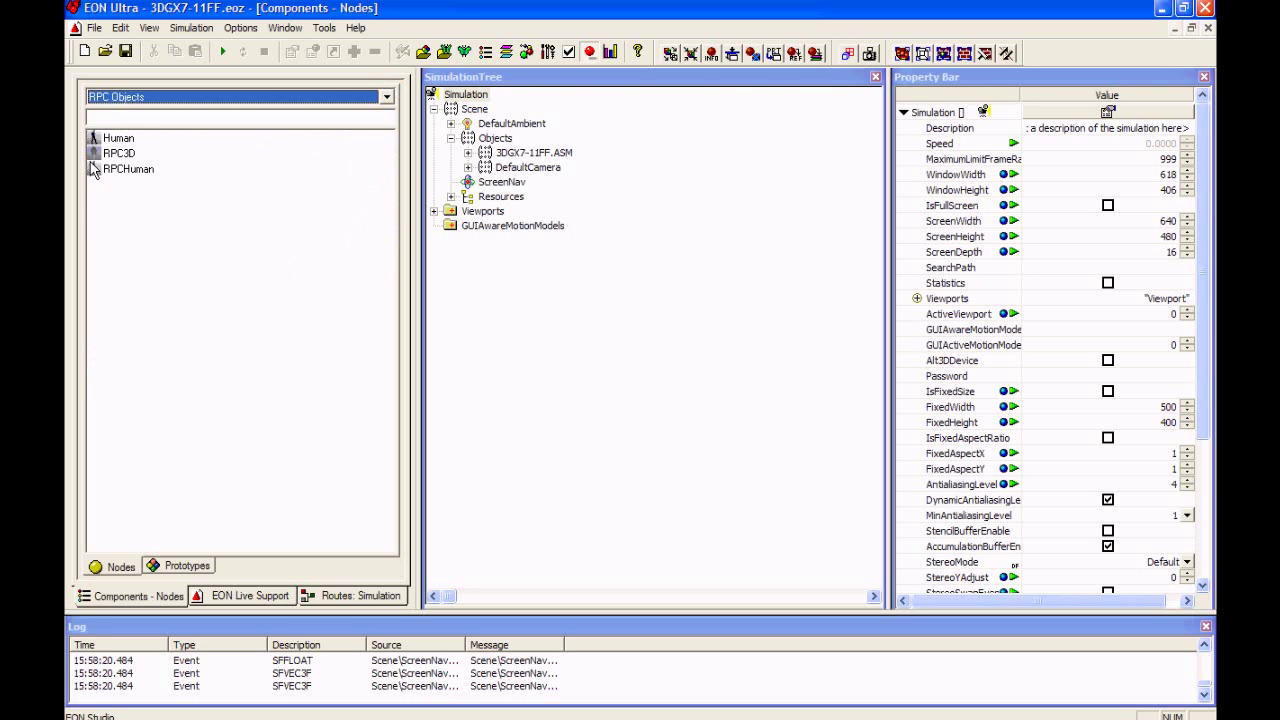
left_click(387, 96)
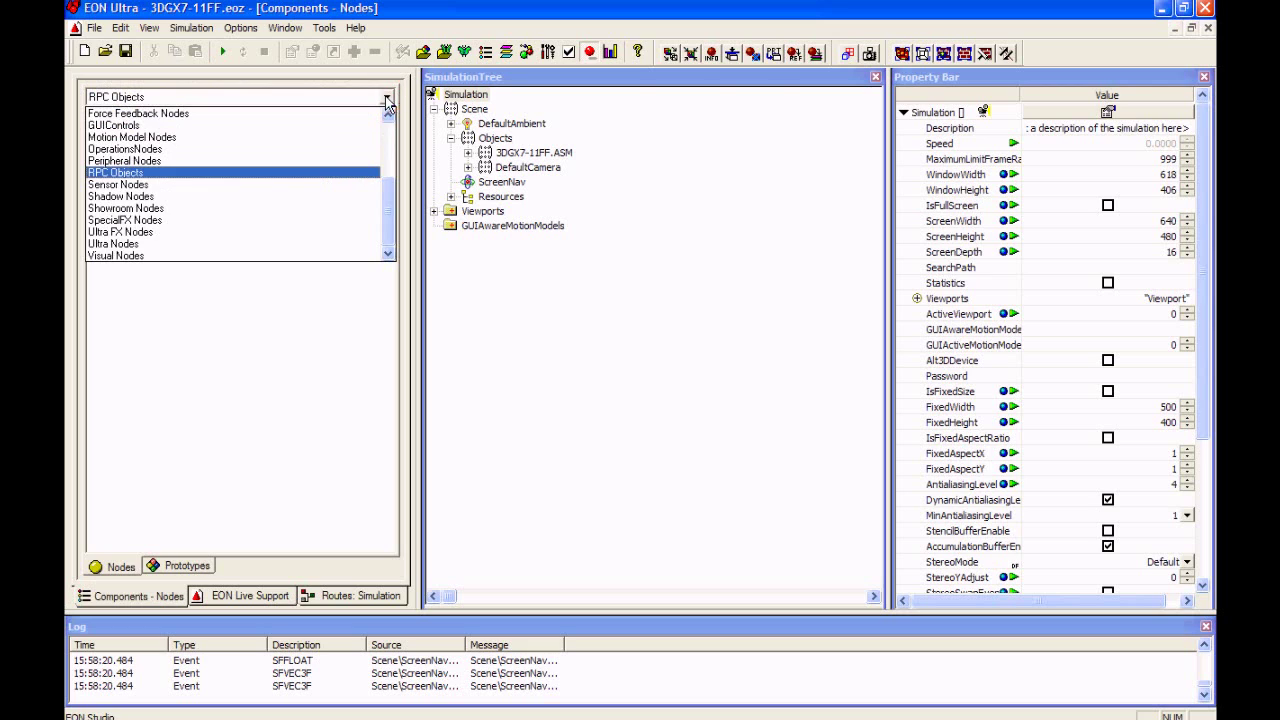
left_click(210, 255)
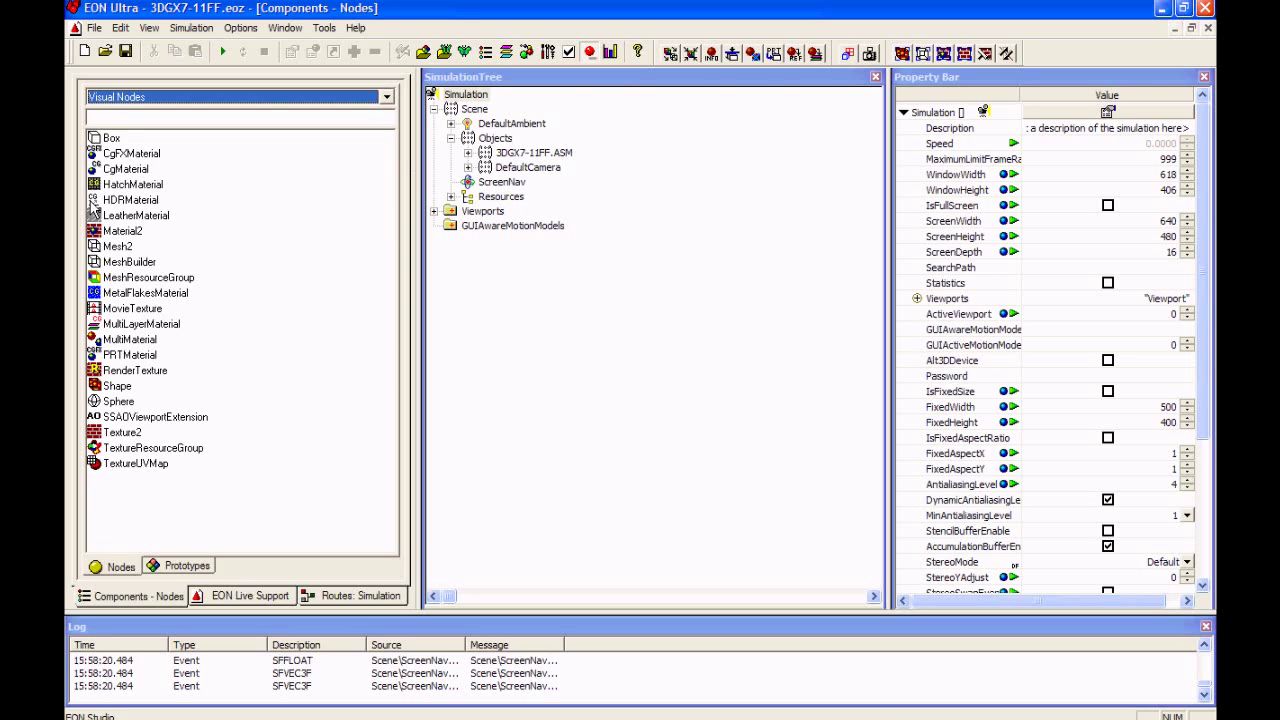
left_click_drag(500, 182, 531, 150)
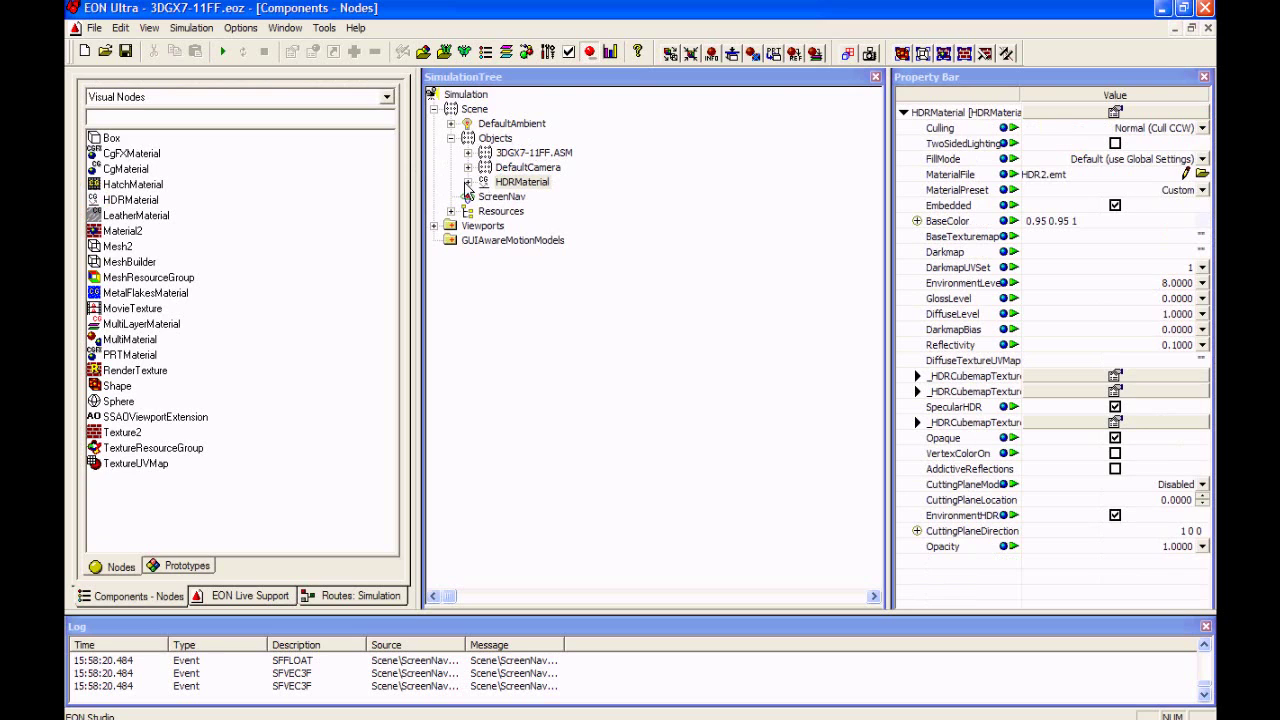
Expand HDRMaterial and set its MaterialPreset to Chrome shiny [1]
left_click(467, 182)
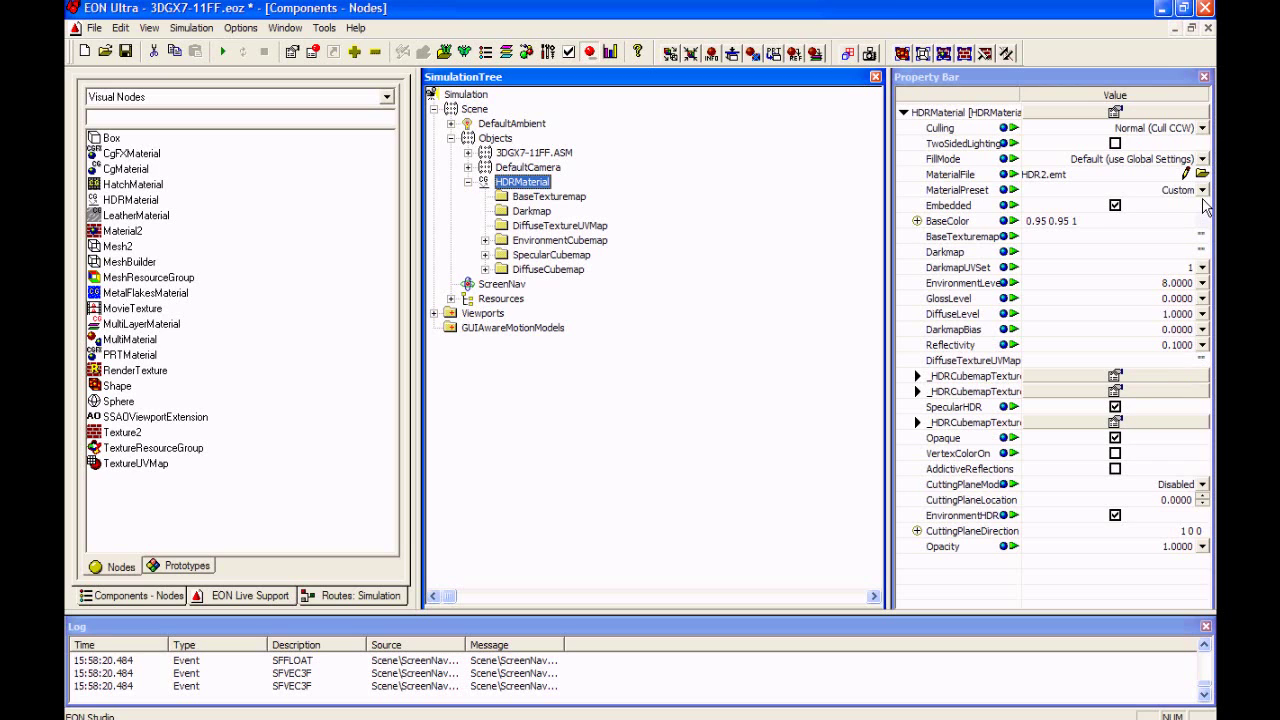
left_click(1202, 191)
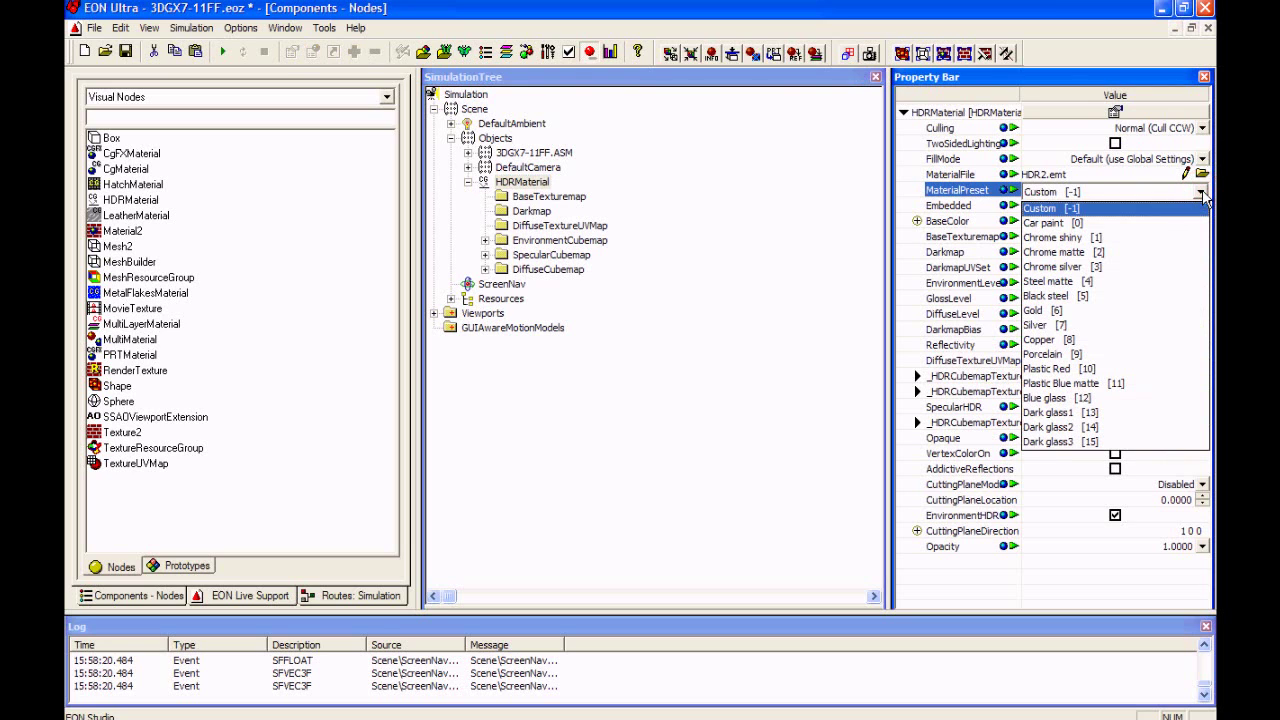
left_click(1173, 237)
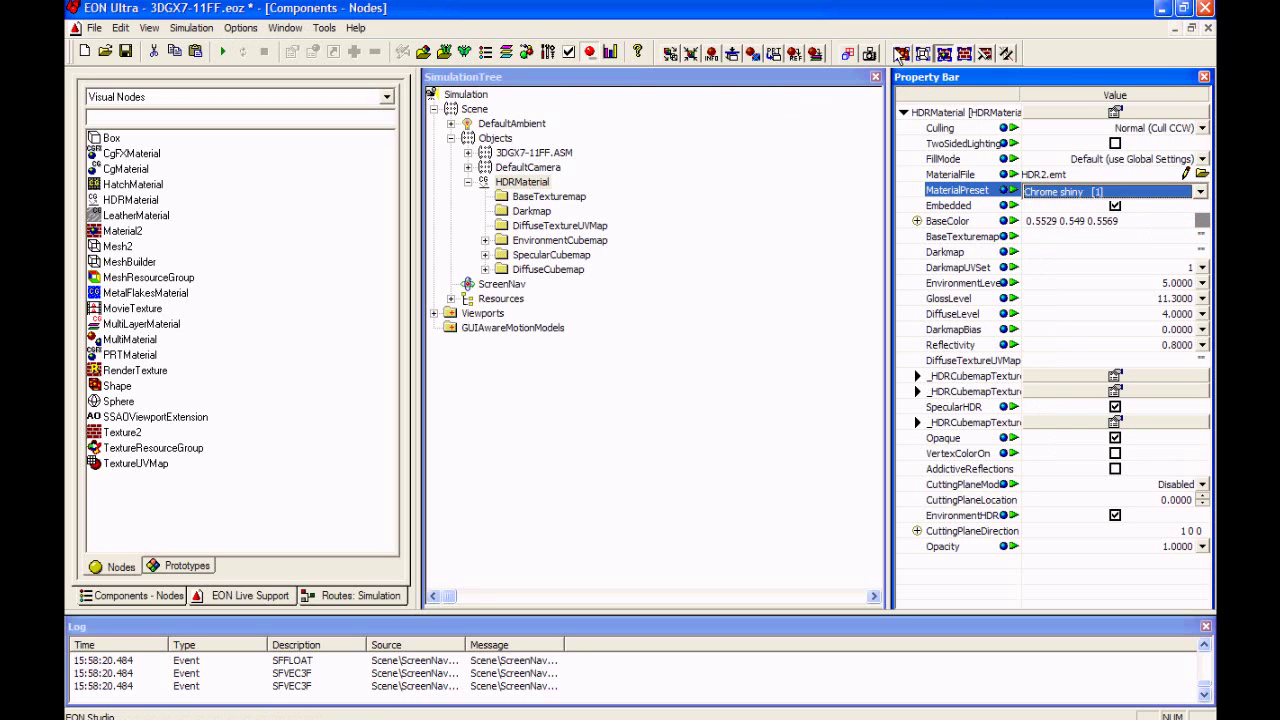
left_click(223, 52)
left_click(849, 430)
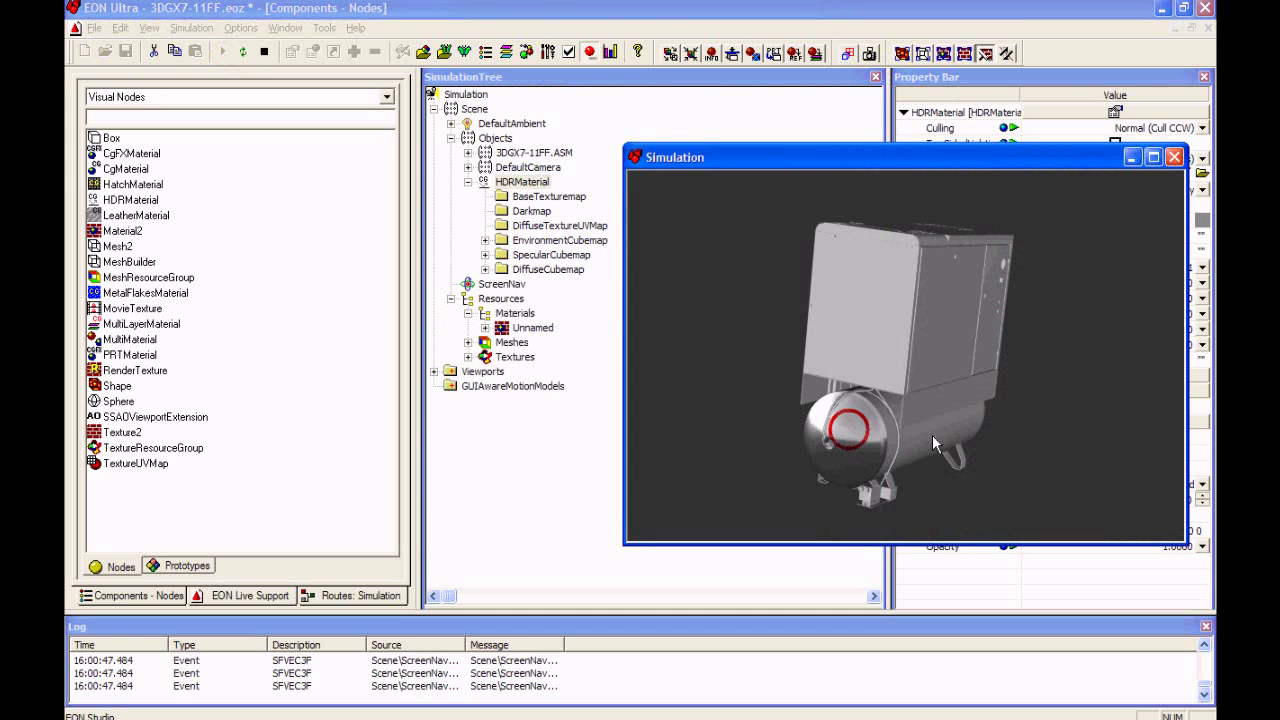
mouse_move(932, 435)
left_mouse_down()
mouse_move(1000, 440)
mouse_move(1006, 425)
mouse_move(757, 399)
mouse_move(1001, 460)
mouse_move(988, 447)
mouse_move(1053, 498)
mouse_move(677, 497)
mouse_move(1086, 430)
mouse_move(1137, 406)
left_mouse_up()
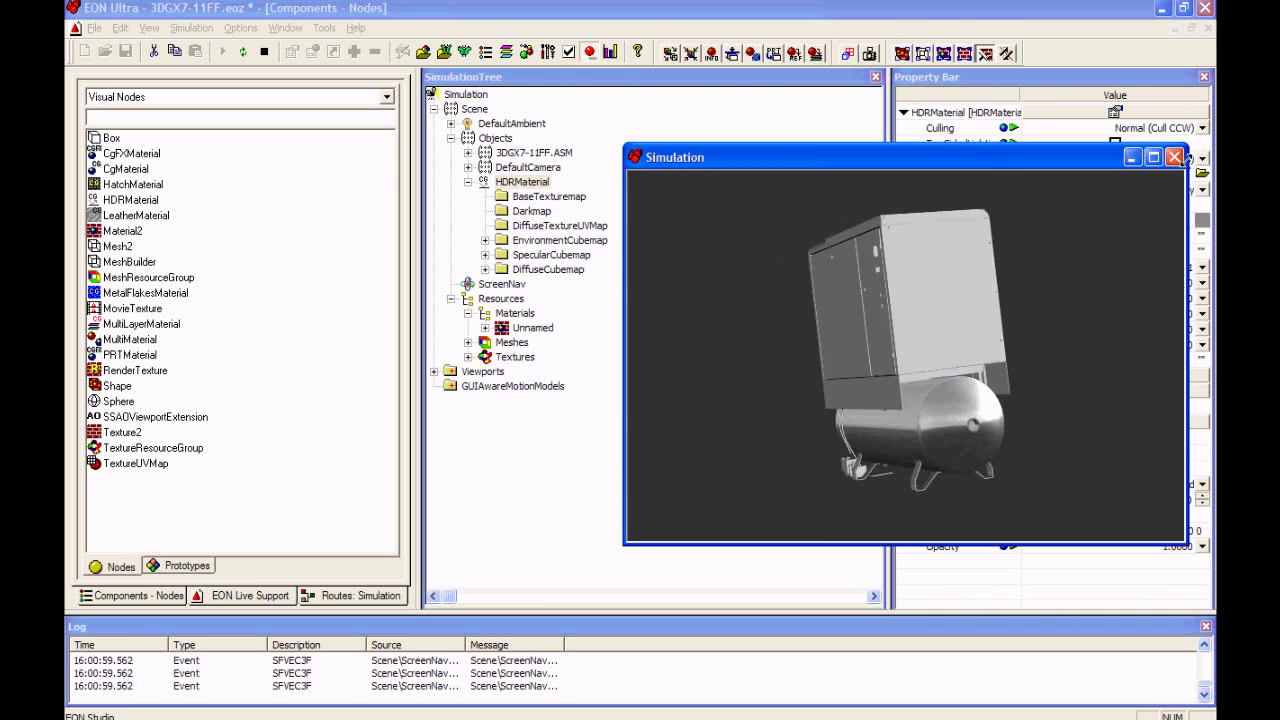
left_click(1174, 157)
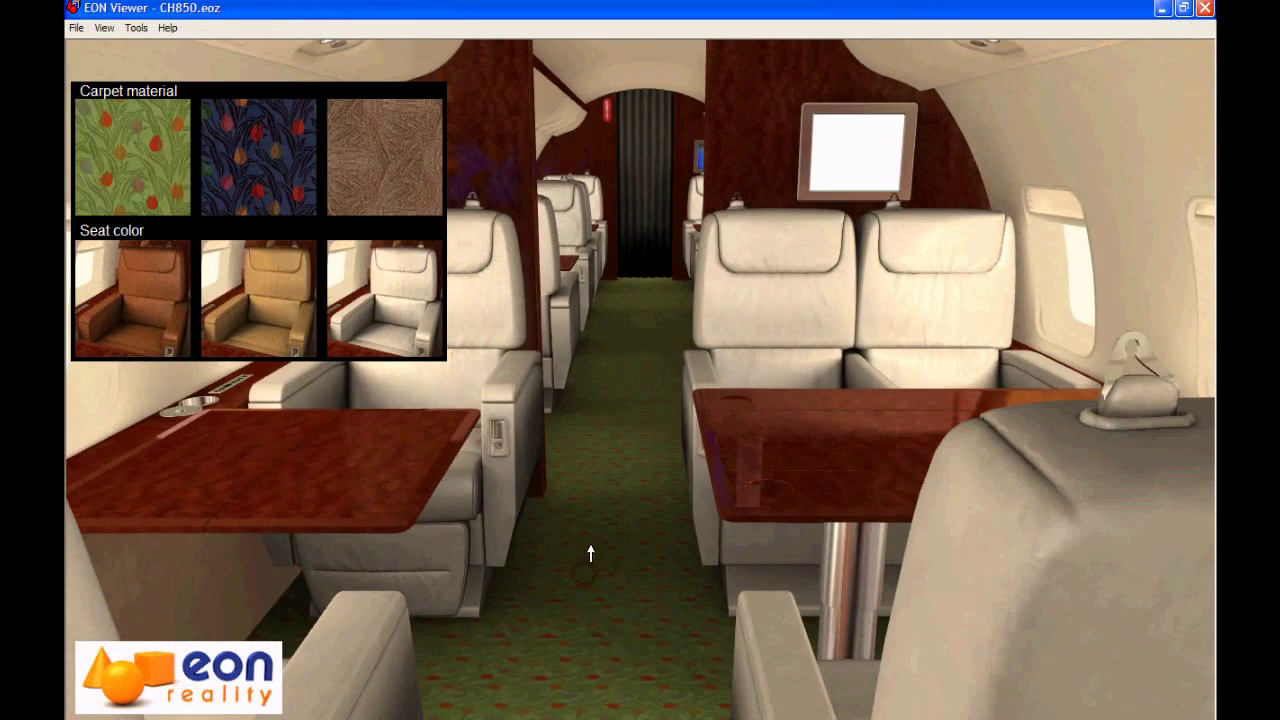
Walk forward through the cabin and switch the seat color to beige, then brown
left_click_drag(590, 553, 655, 447)
left_click(285, 300)
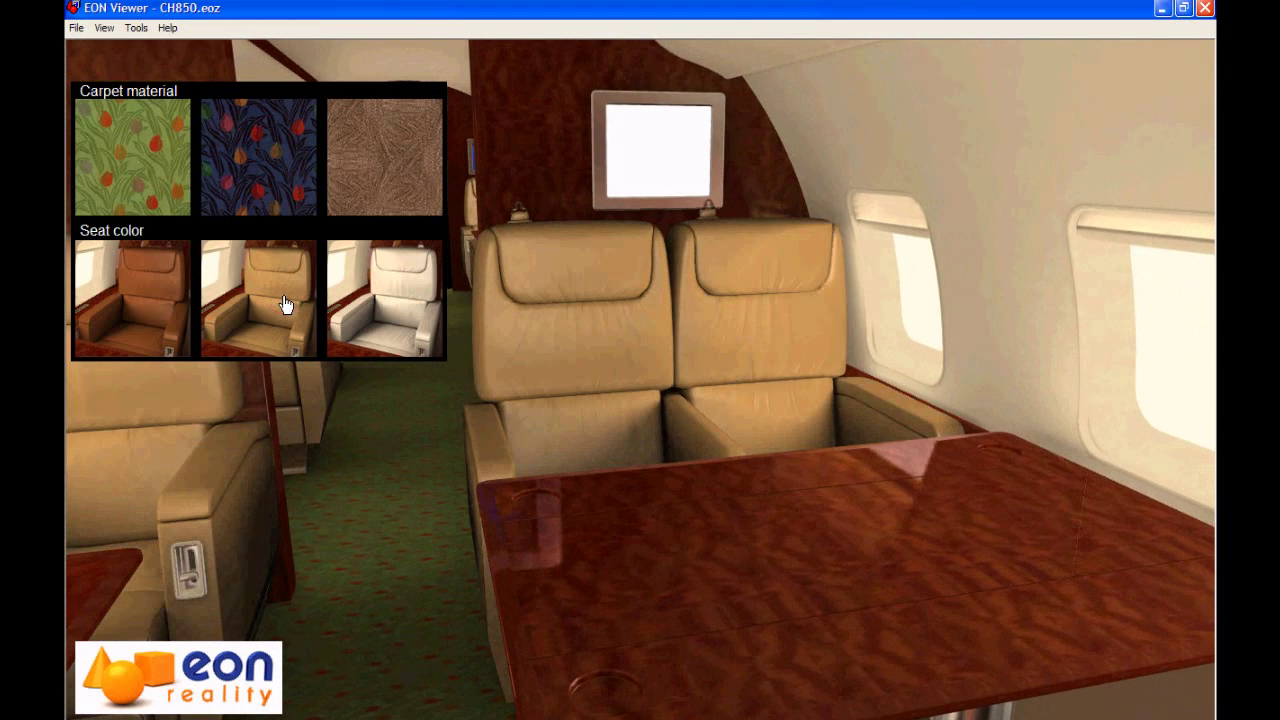
left_click(172, 302)
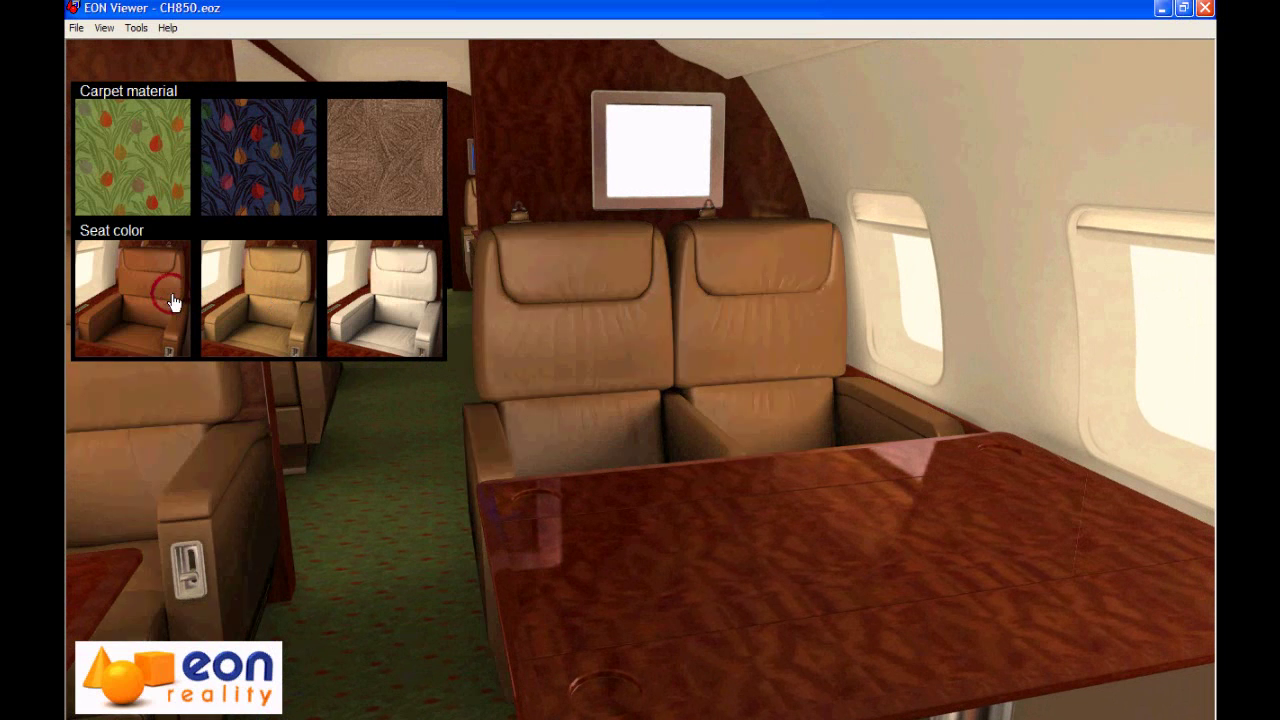
left_click_drag(351, 589, 427, 509)
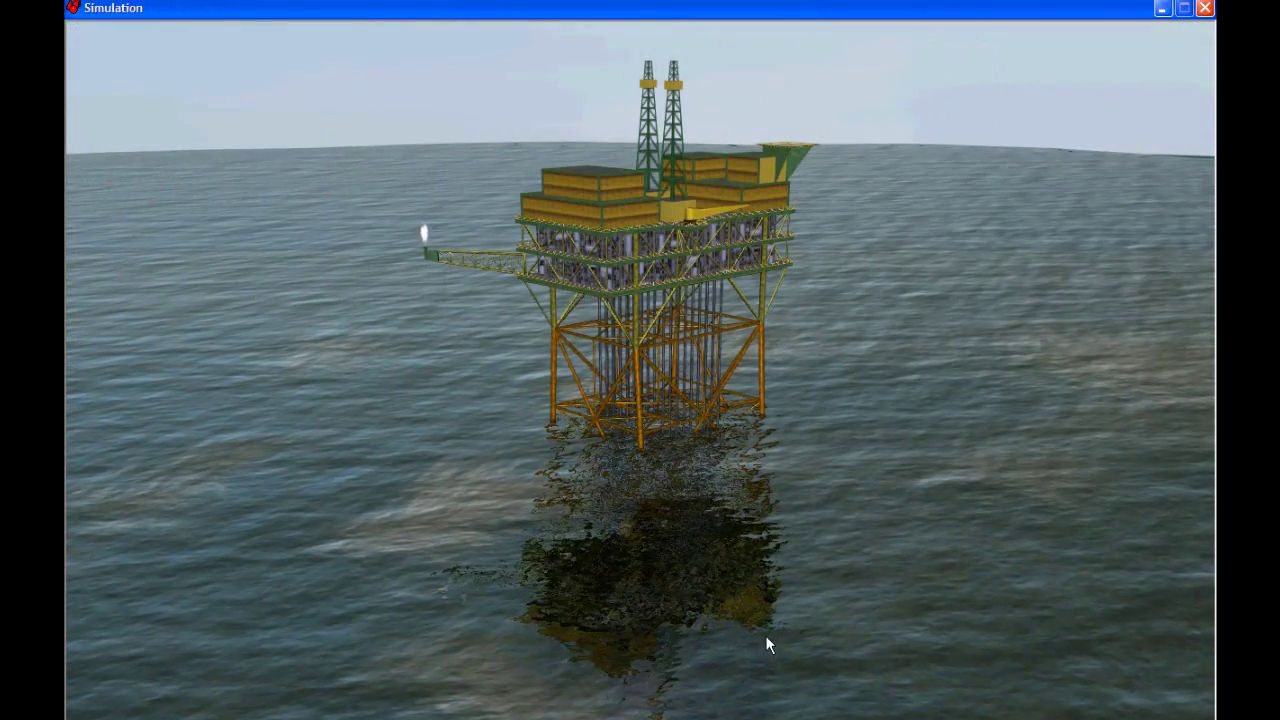
Fly the camera toward the offshore platform and halt the approach near it
left_click_drag(766, 638, 749, 17)
left_click(703, 189)
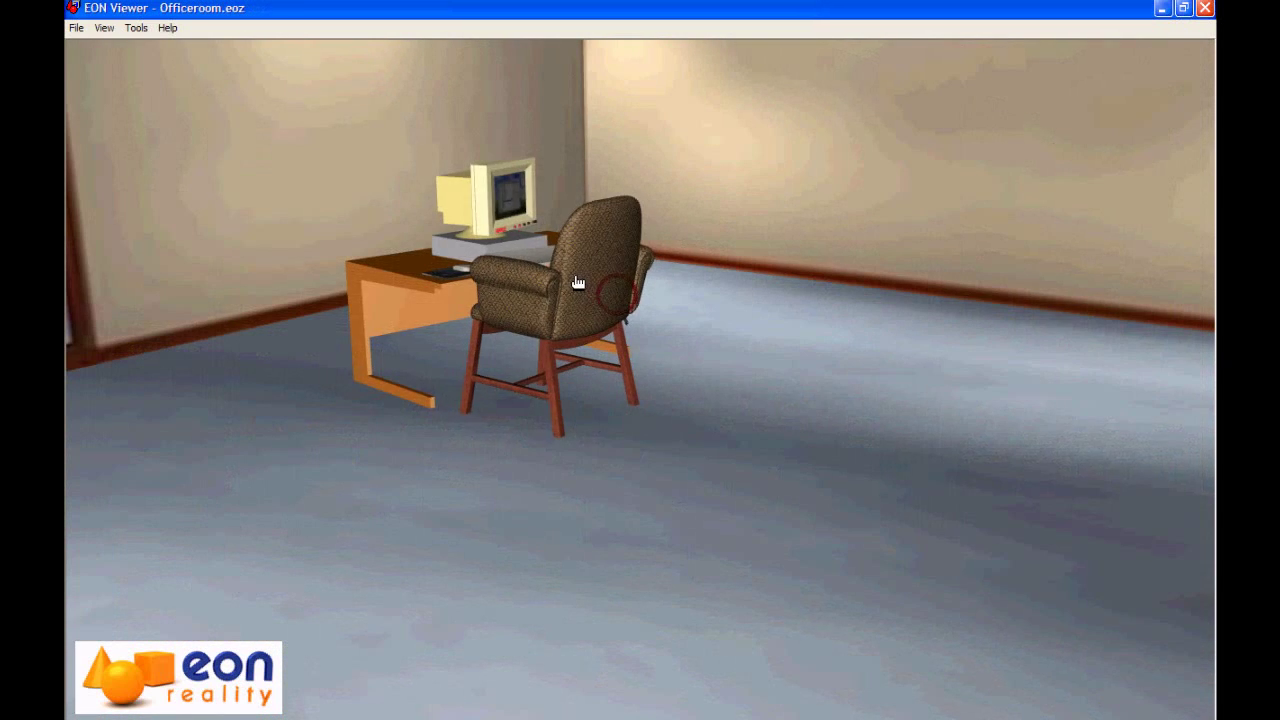
Slide the office chair across the floor with the hand tool
left_click_drag(578, 283, 627, 313)
Knock the monitor, then the computer box, off the desk and fling the chair out of the room
left_click(470, 202)
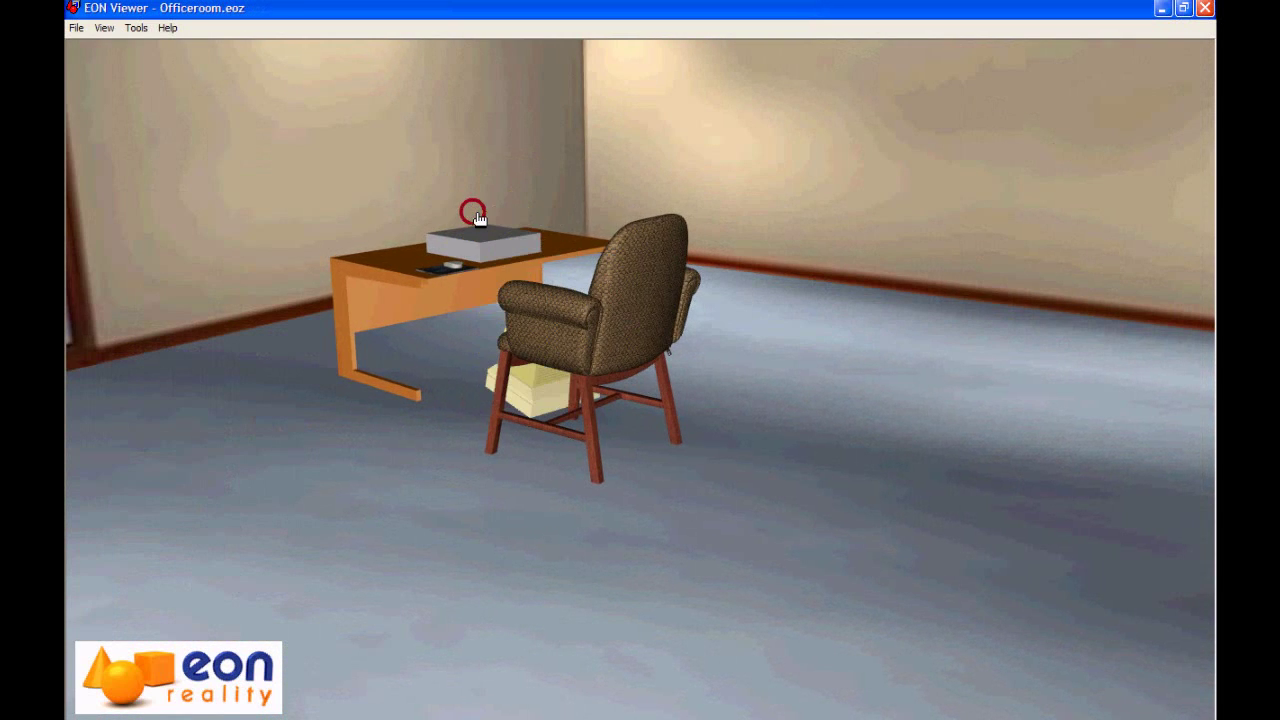
left_click(485, 235)
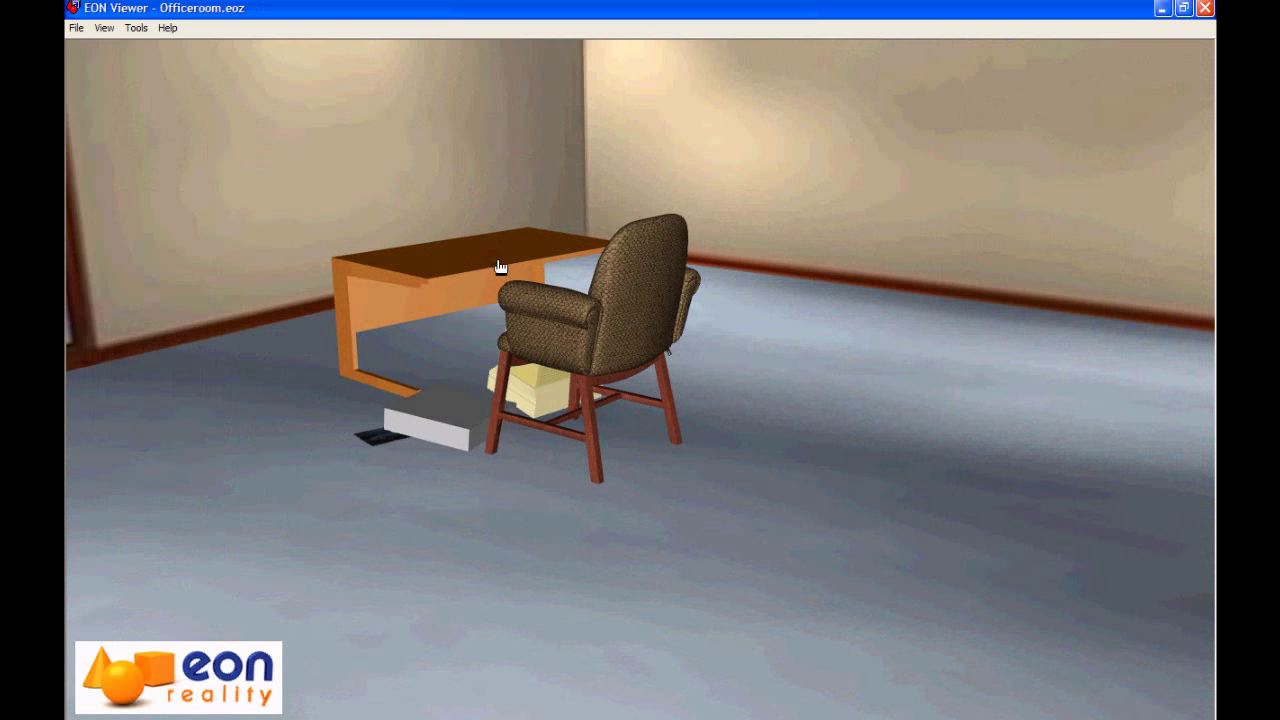
left_click(500, 267)
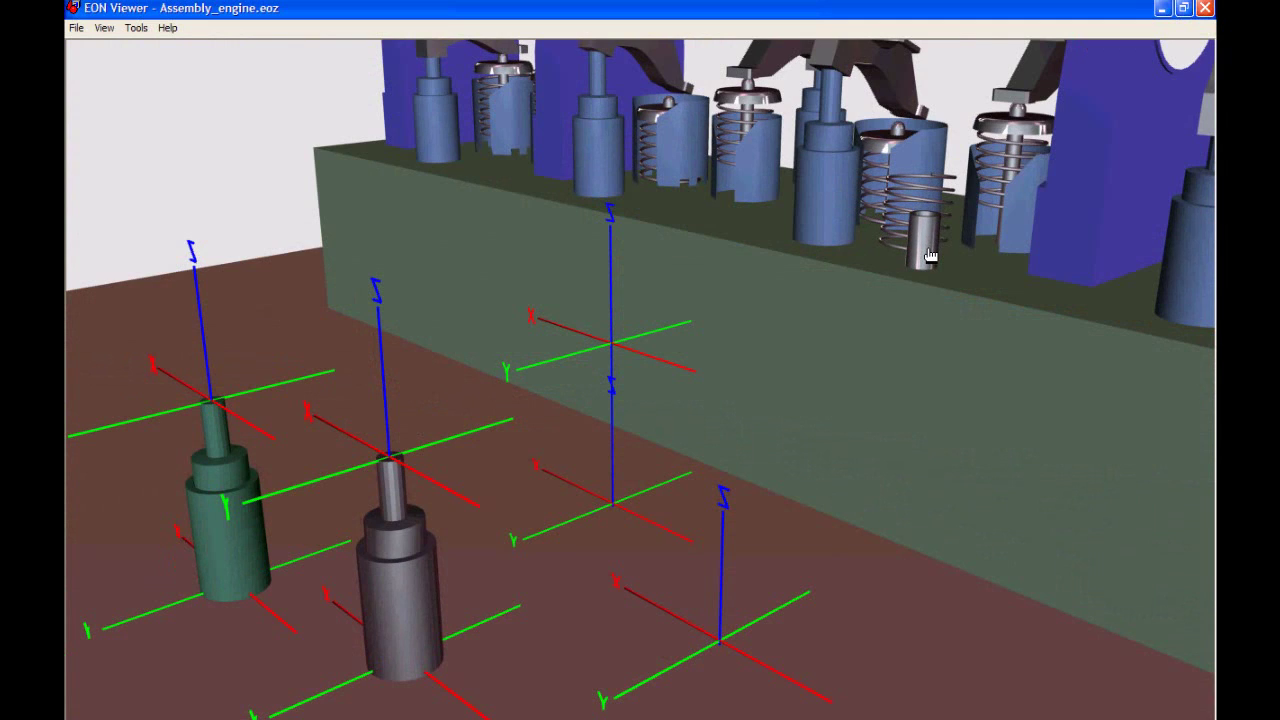
Push the small cylinder into the spring, slide the valve out, and move the grey part up-left
left_click_drag(929, 252, 932, 168)
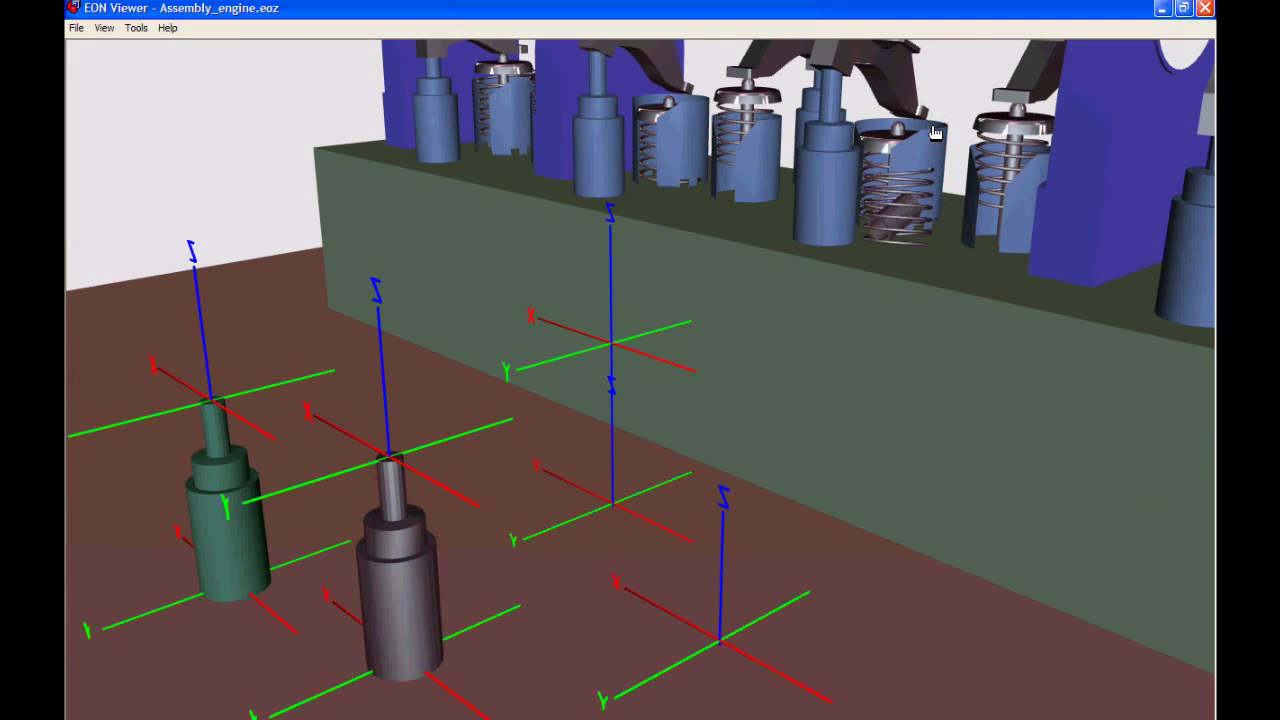
left_click(917, 192)
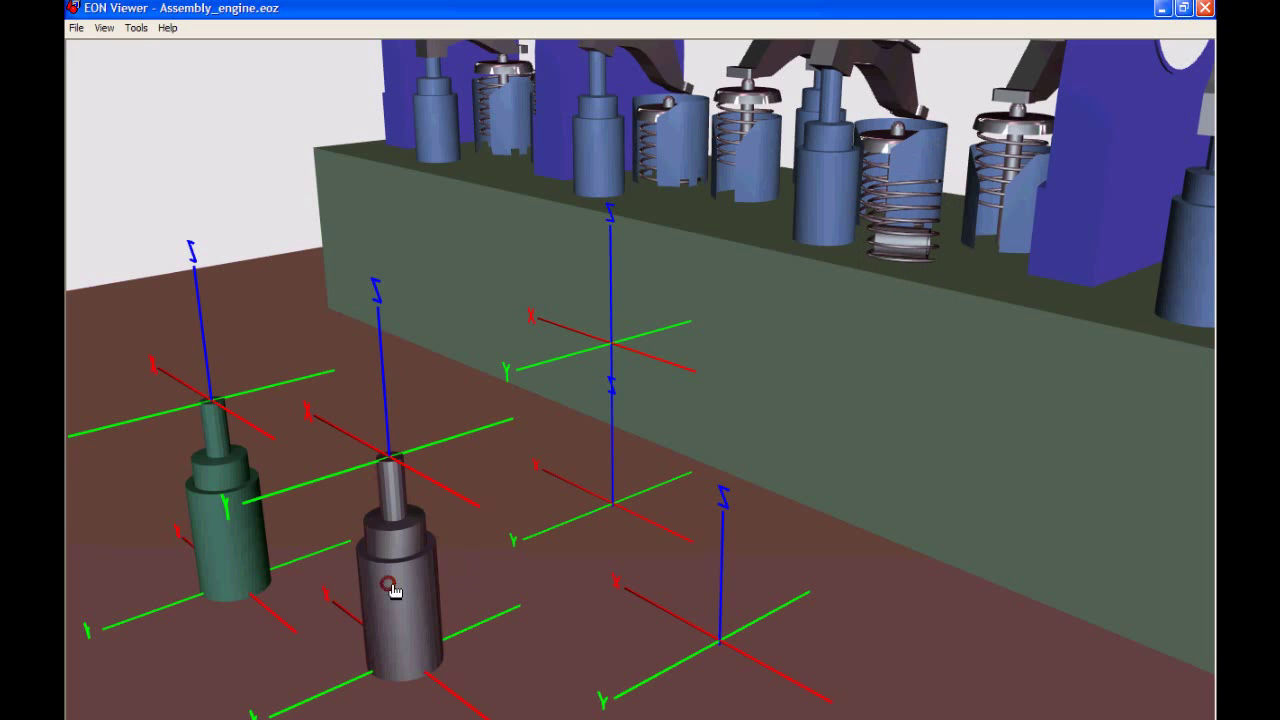
mouse_move(389, 586)
left_mouse_down()
mouse_move(366, 392)
mouse_move(338, 333)
mouse_move(269, 331)
mouse_move(221, 310)
left_mouse_up()
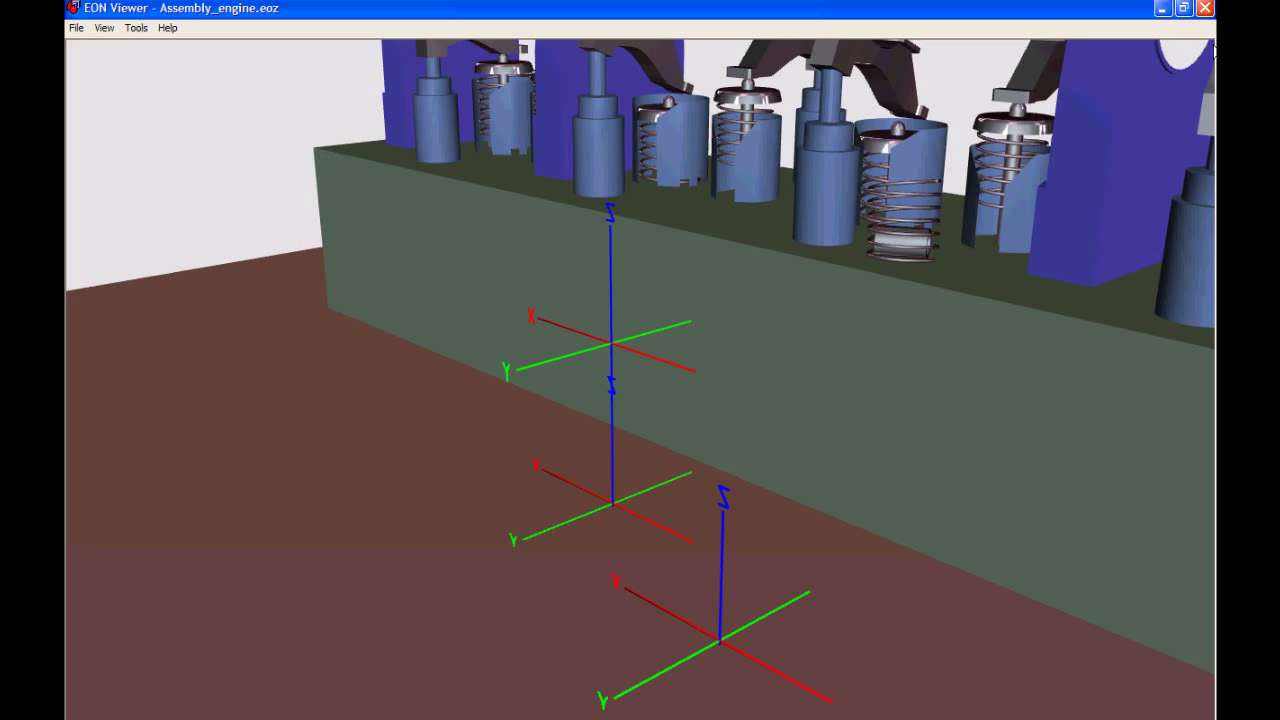
Pull the spring out onto the upper axes and close the engine demo
mouse_move(913, 215)
left_mouse_down()
mouse_move(903, 209)
mouse_move(737, 365)
left_mouse_up()
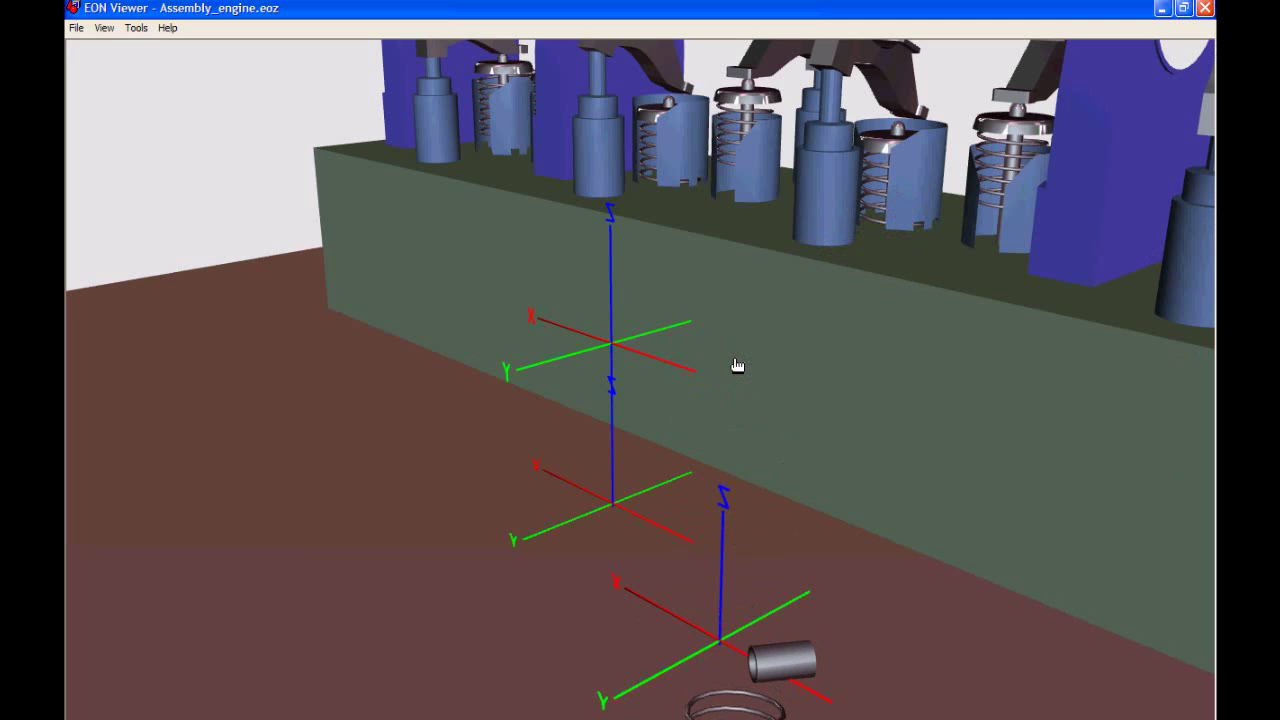
left_click_drag(811, 397, 823, 574)
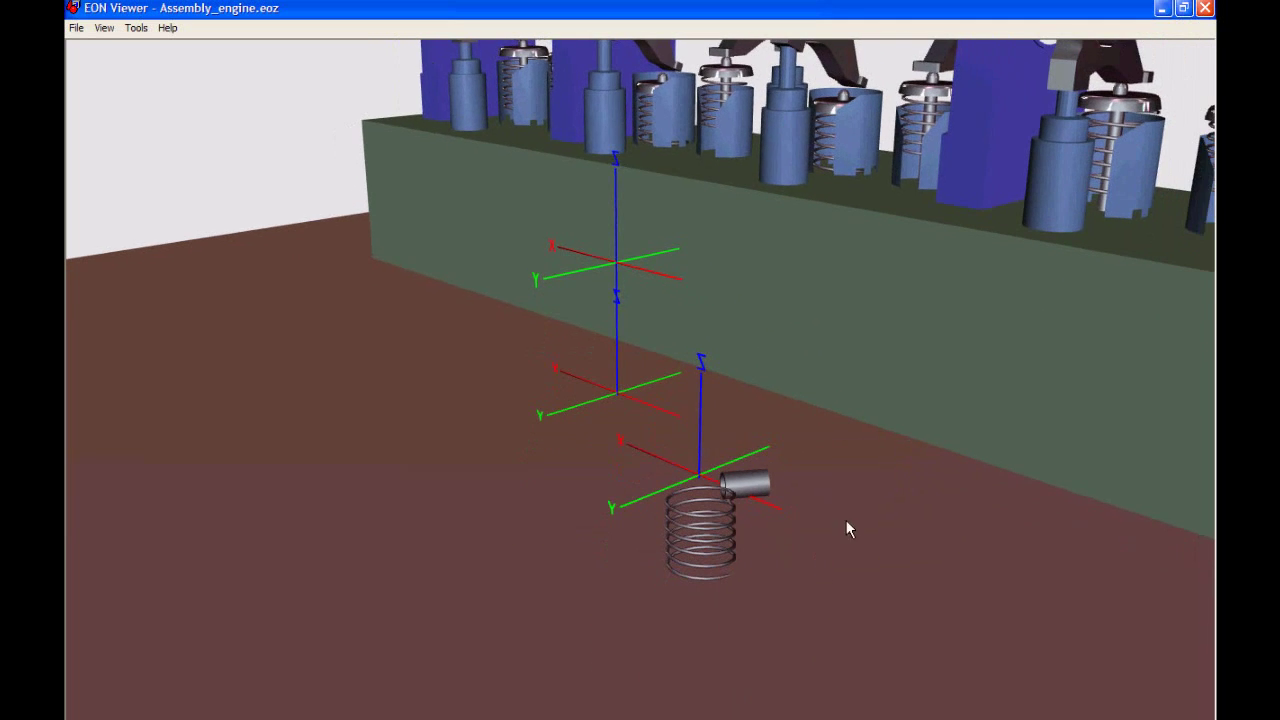
left_click(1206, 9)
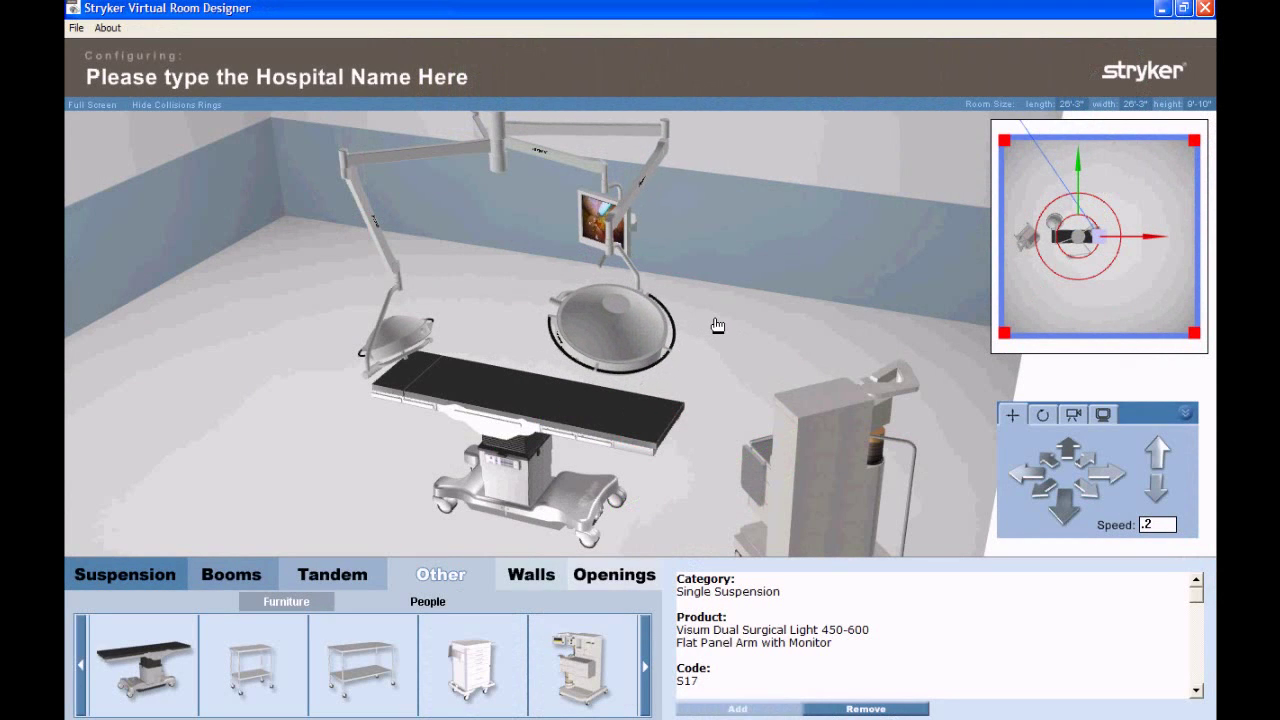
Swing the ceiling monitor left and down, the light head up-left, then the monitor up-right
left_click_drag(589, 225, 343, 363)
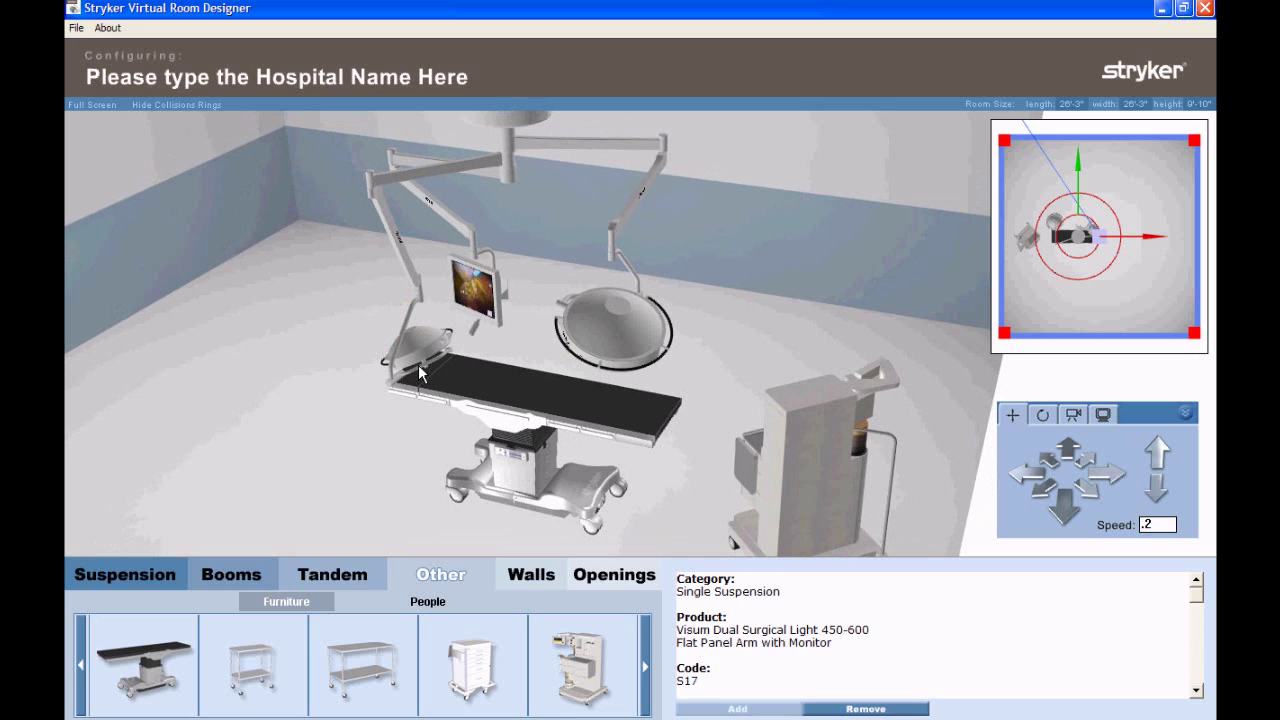
left_click_drag(424, 375, 318, 362)
left_click_drag(498, 292, 552, 244)
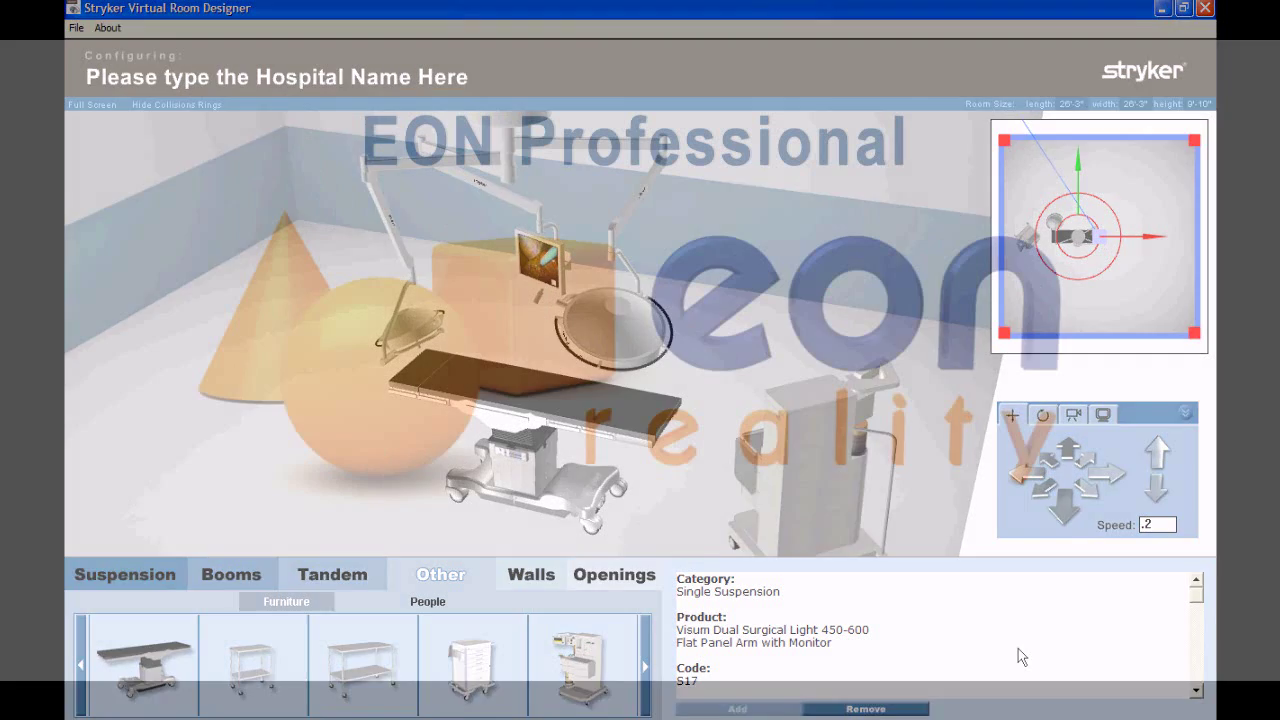